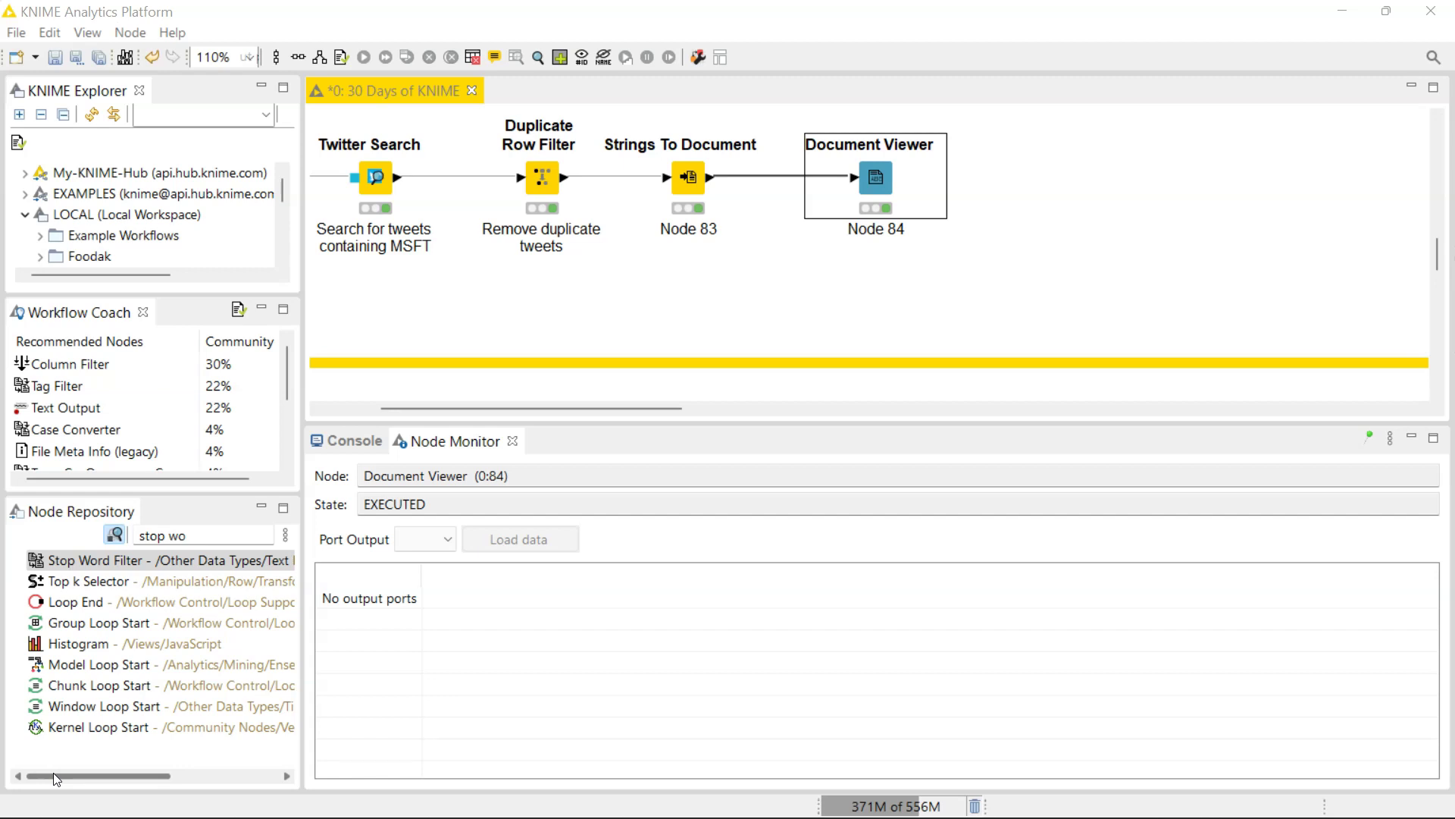
Step: Inspect the first tweet's full text in the Document Viewer's document view
{"action": "right_click", "coordinate": [873, 178]}
{"action": "left_click", "coordinate": [926, 438]}
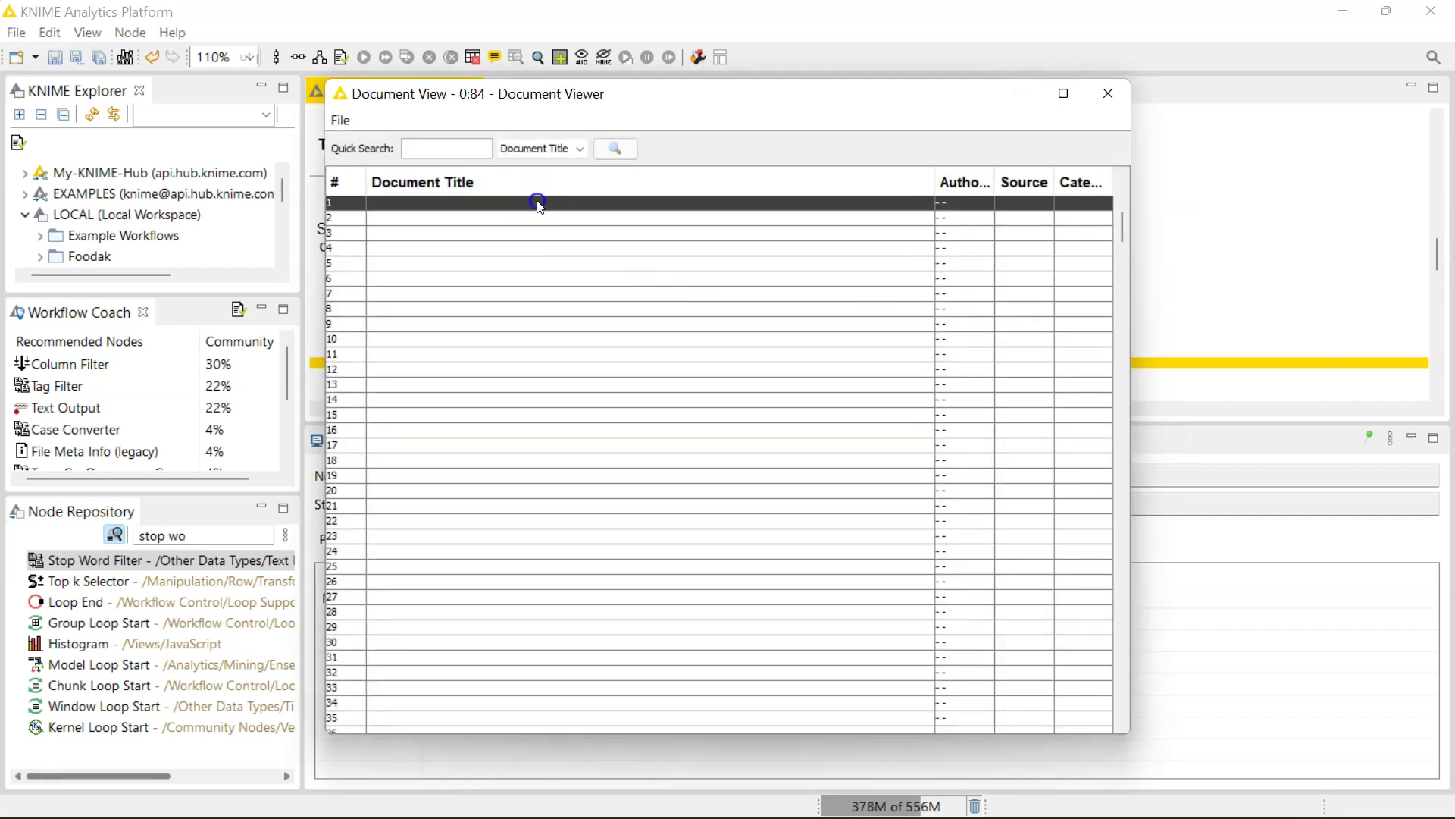
{"action": "double_click", "coordinate": [537, 202]}
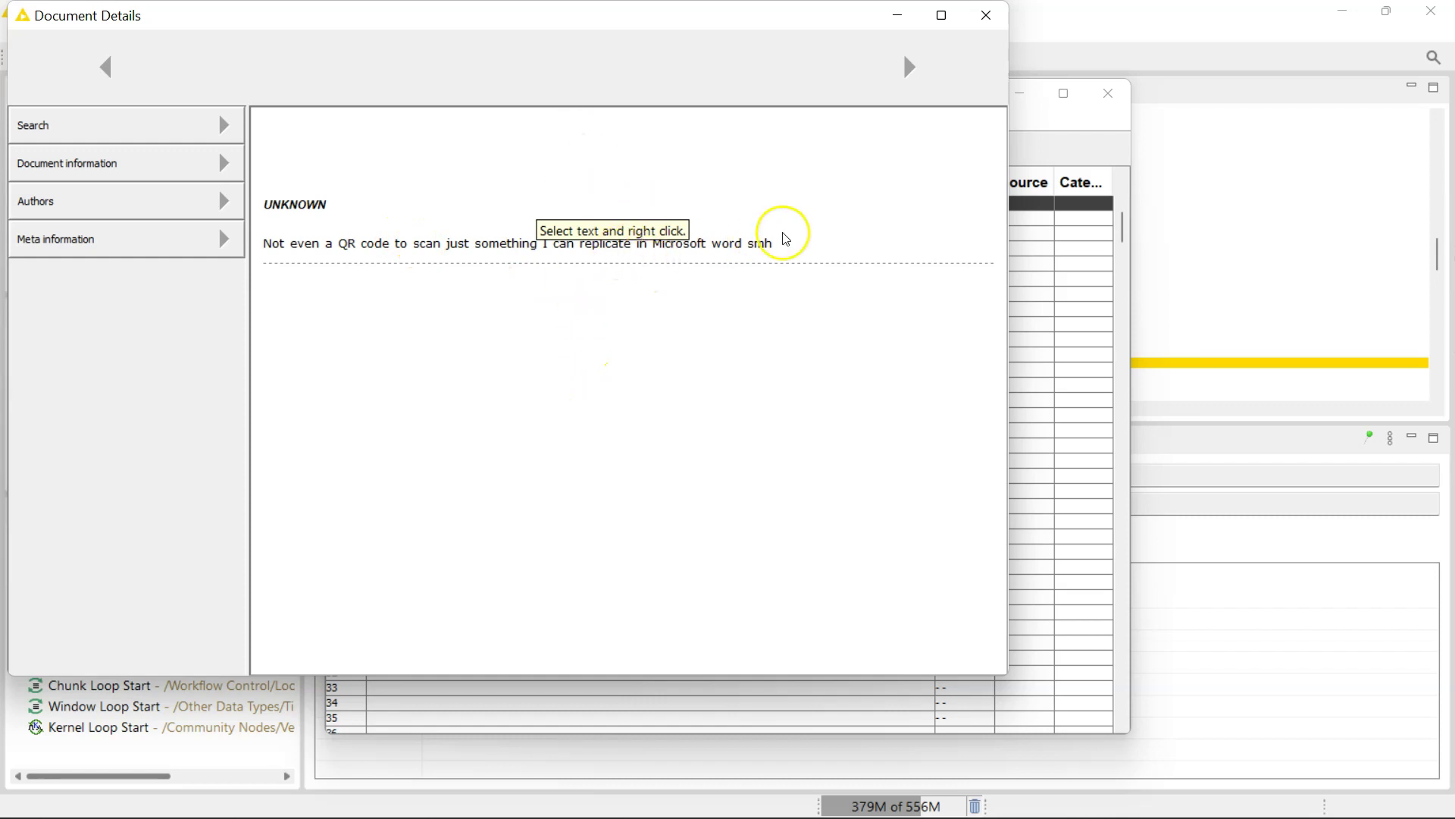
{"action": "left_click", "coordinate": [980, 22]}
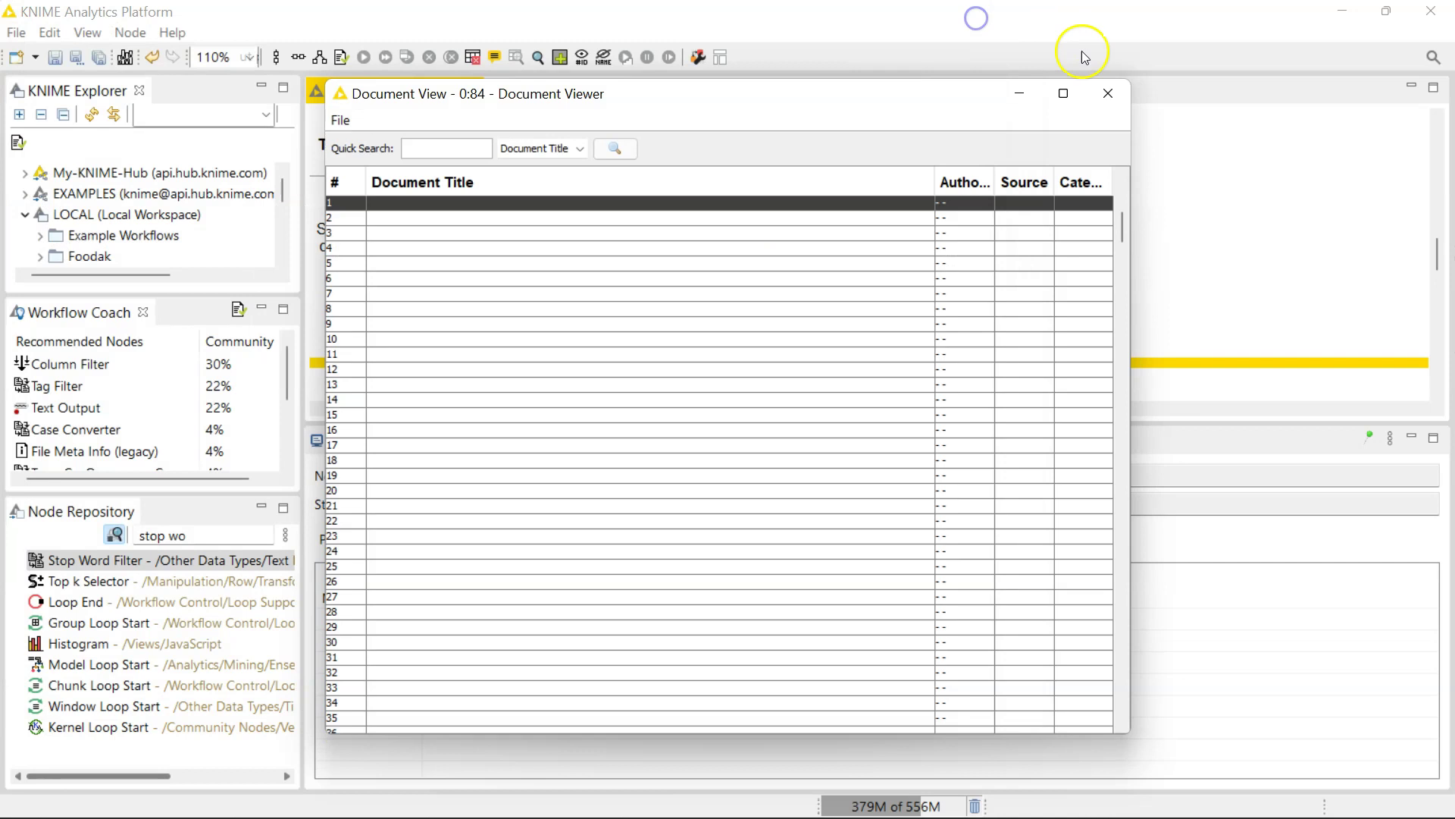
Step: Shift Document Viewer right and insert a Stop Word Filter on the connection before it
{"action": "left_click", "coordinate": [1105, 87]}
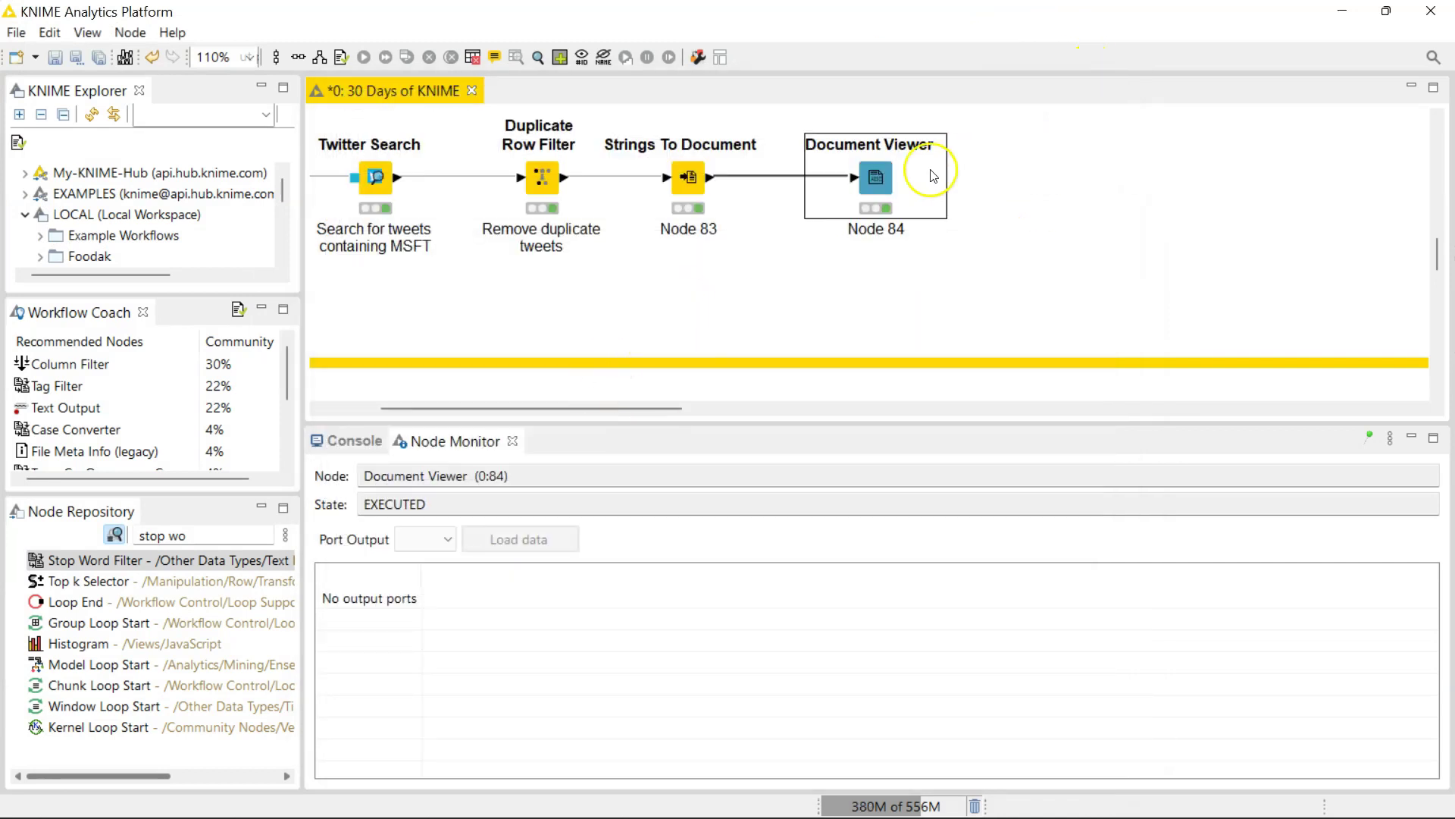
{"action": "left_click_drag", "start_coordinate": [885, 173], "coordinate": [993, 169]}
{"action": "left_click_drag", "start_coordinate": [95, 560], "coordinate": [832, 202]}
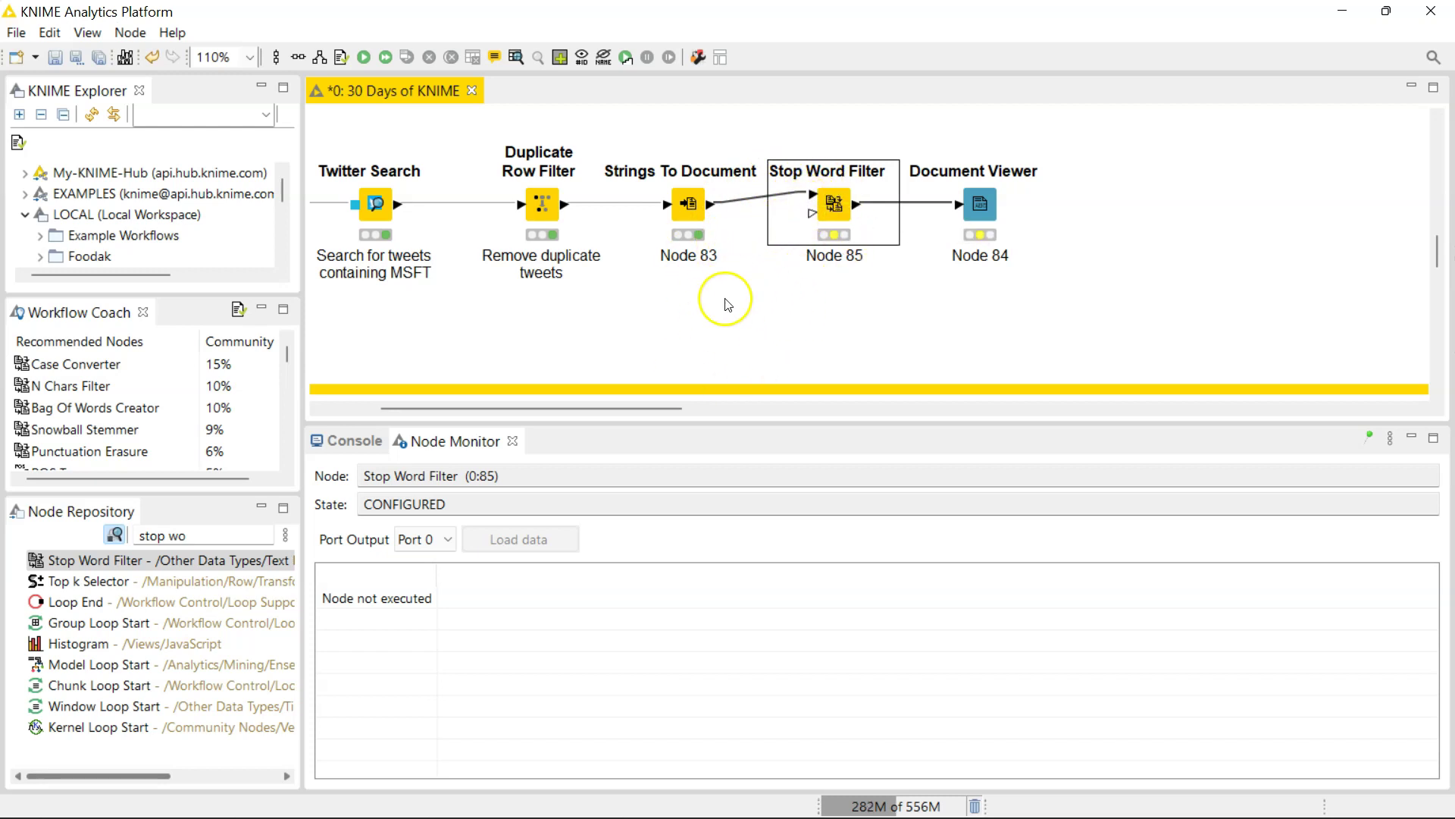
Step: Keep Document as the document column and have the Stop Word Filter replace it
{"action": "double_click", "coordinate": [837, 202]}
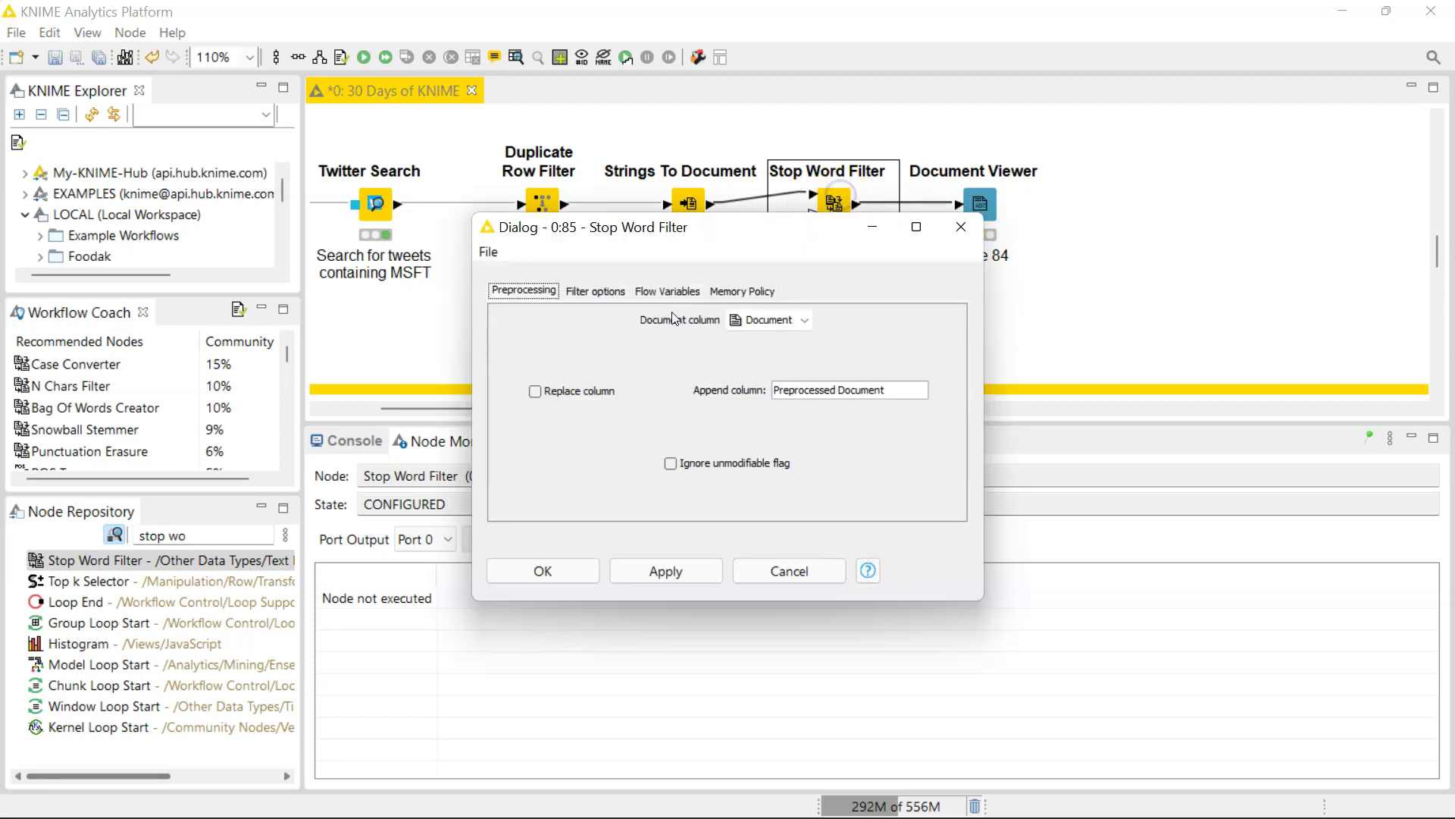
{"action": "left_click", "coordinate": [583, 327]}
{"action": "left_click", "coordinate": [805, 319]}
{"action": "left_click", "coordinate": [786, 319]}
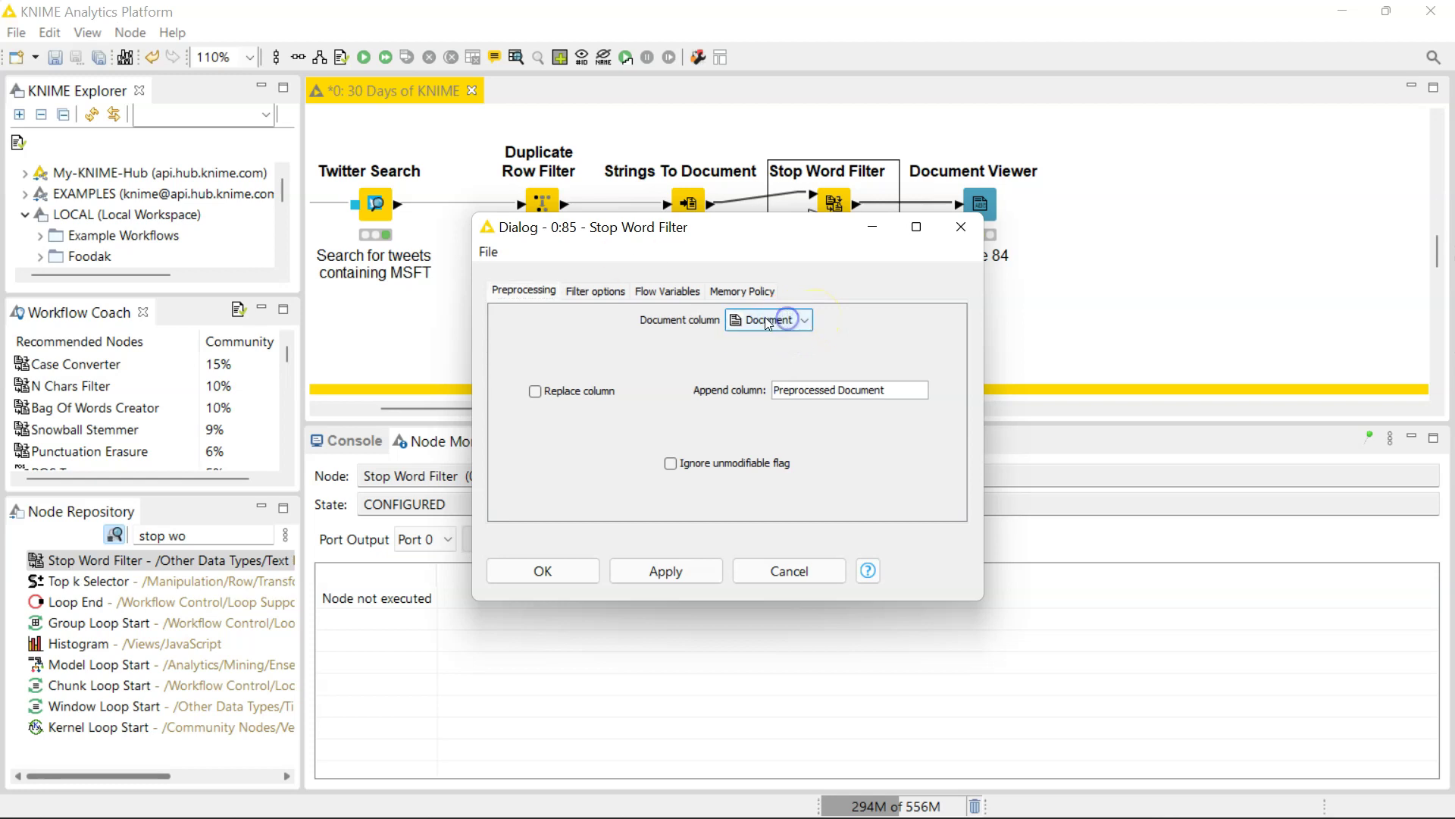
{"action": "left_click", "coordinate": [556, 391]}
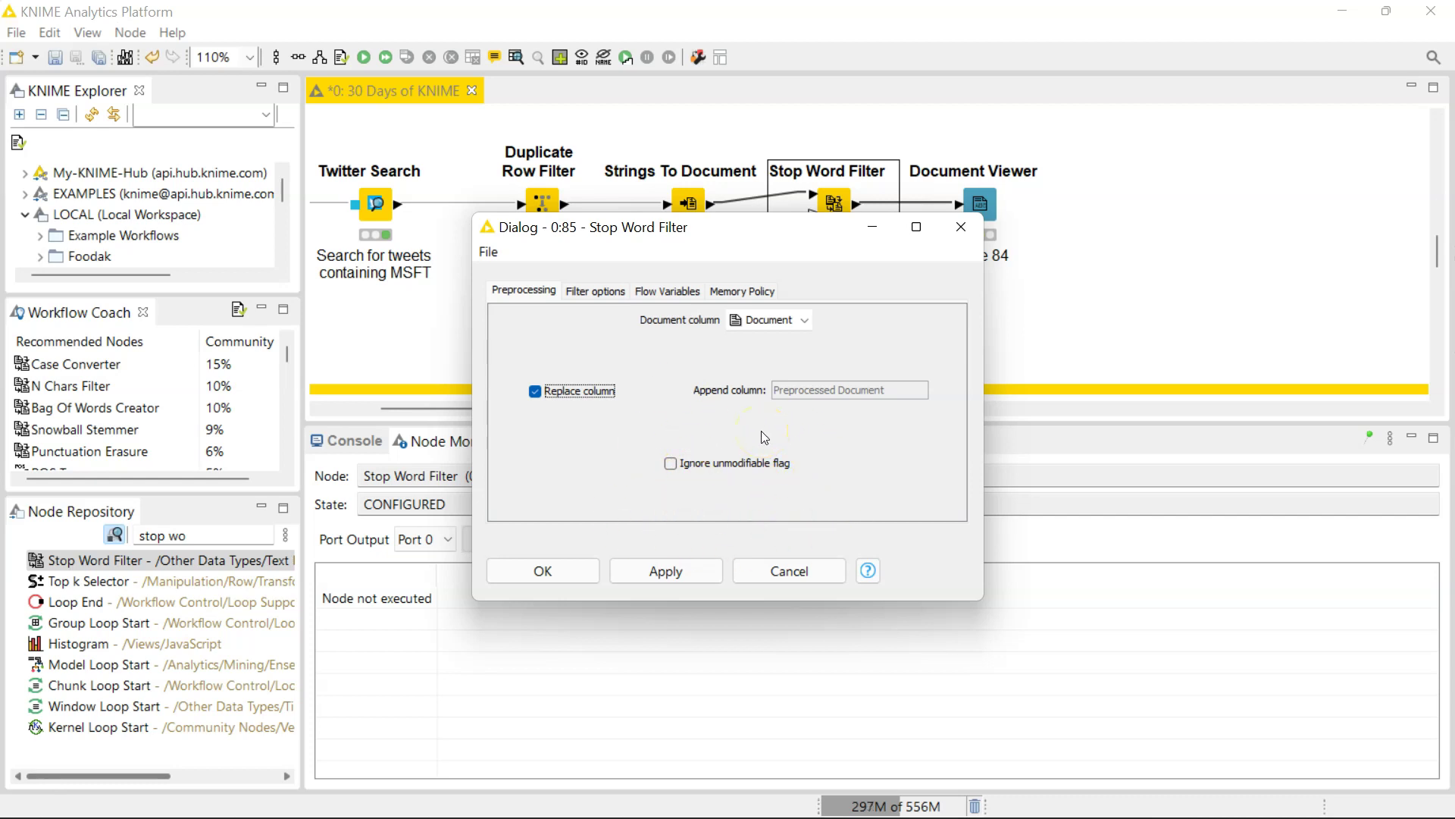
Step: Confirm English as the built-in stopword list on the filter options
{"action": "left_click", "coordinate": [596, 291]}
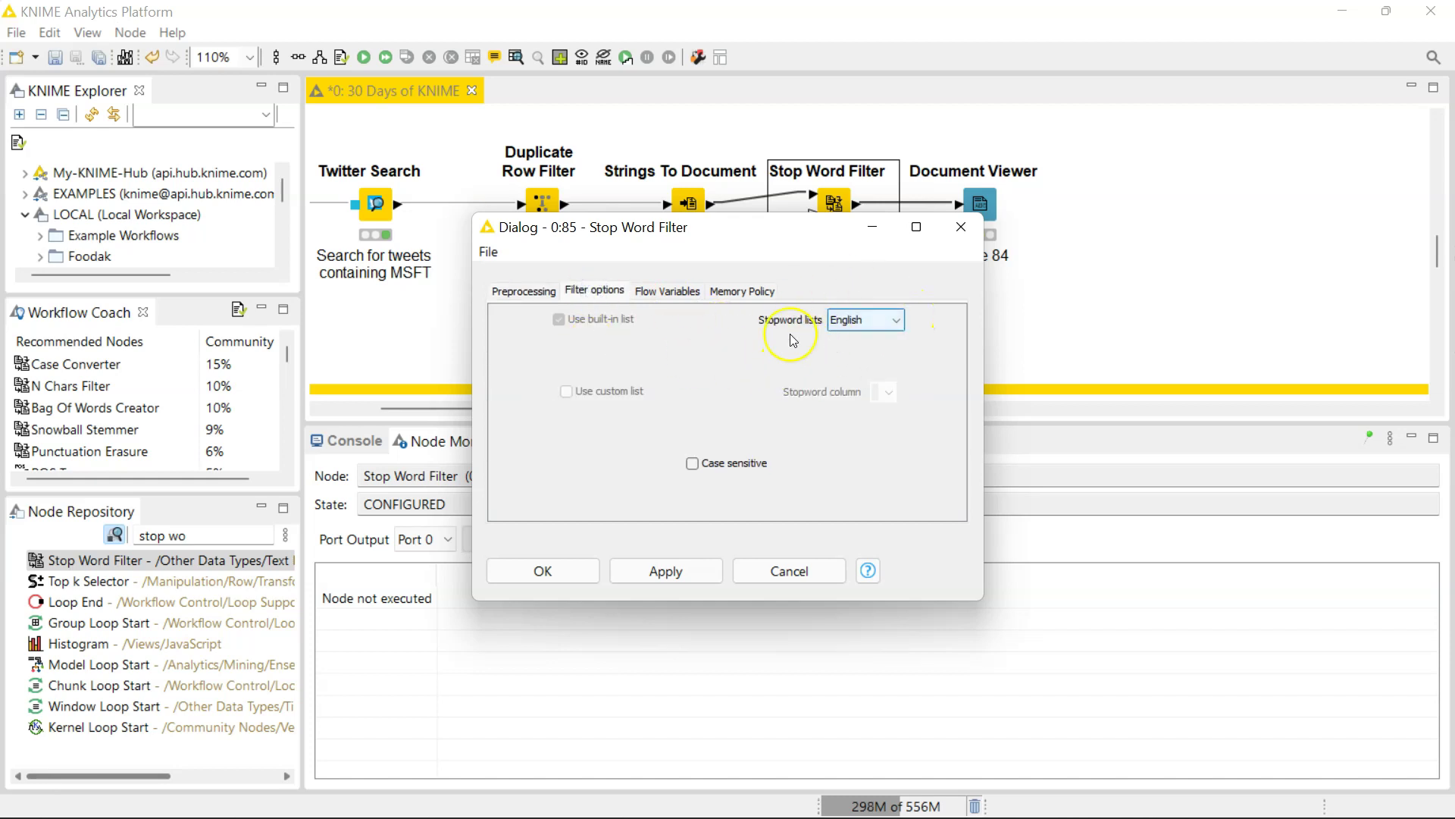
{"action": "left_click", "coordinate": [868, 321]}
{"action": "left_click", "coordinate": [871, 322]}
{"action": "left_click", "coordinate": [869, 321]}
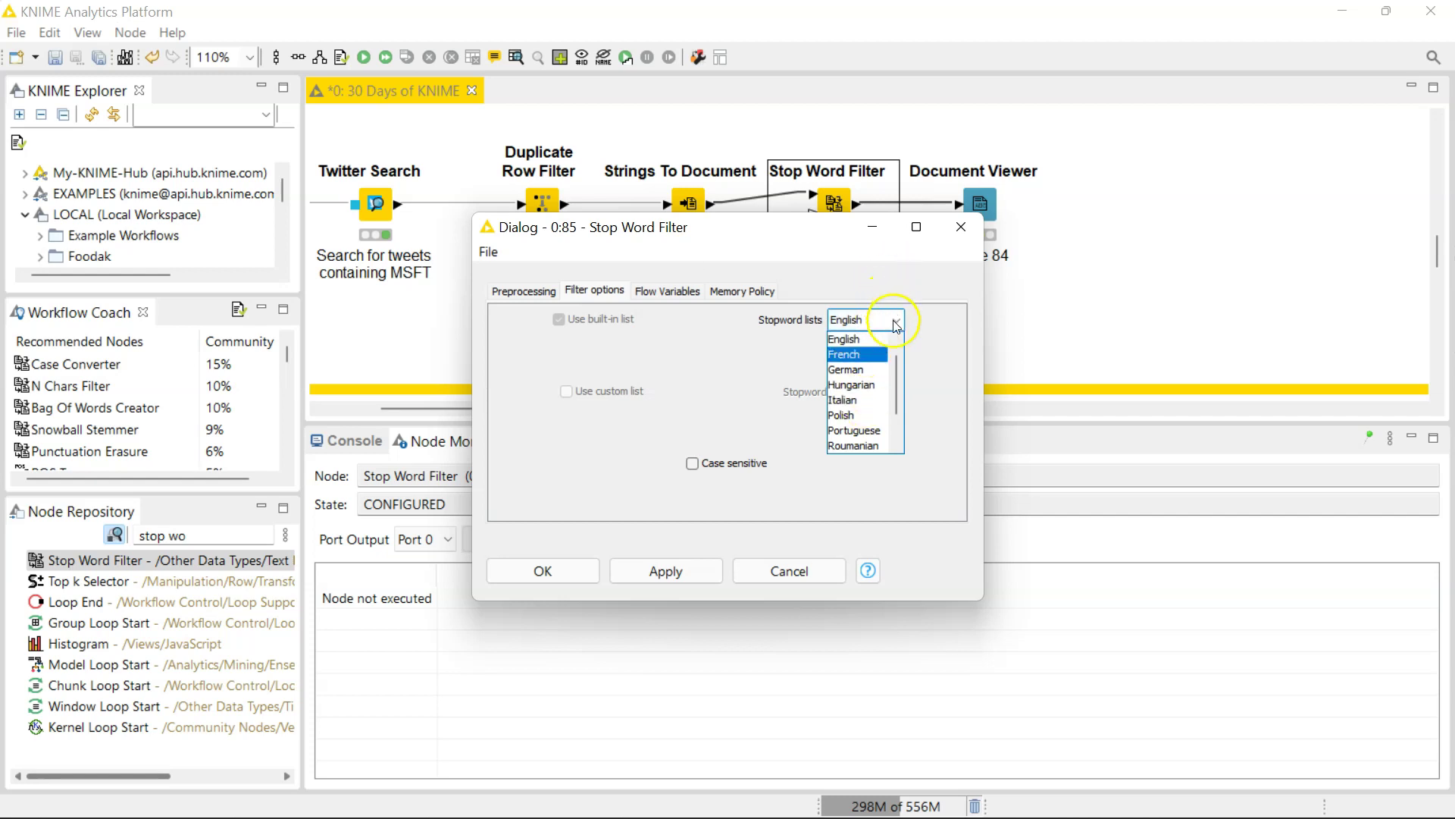
{"action": "left_click", "coordinate": [892, 318]}
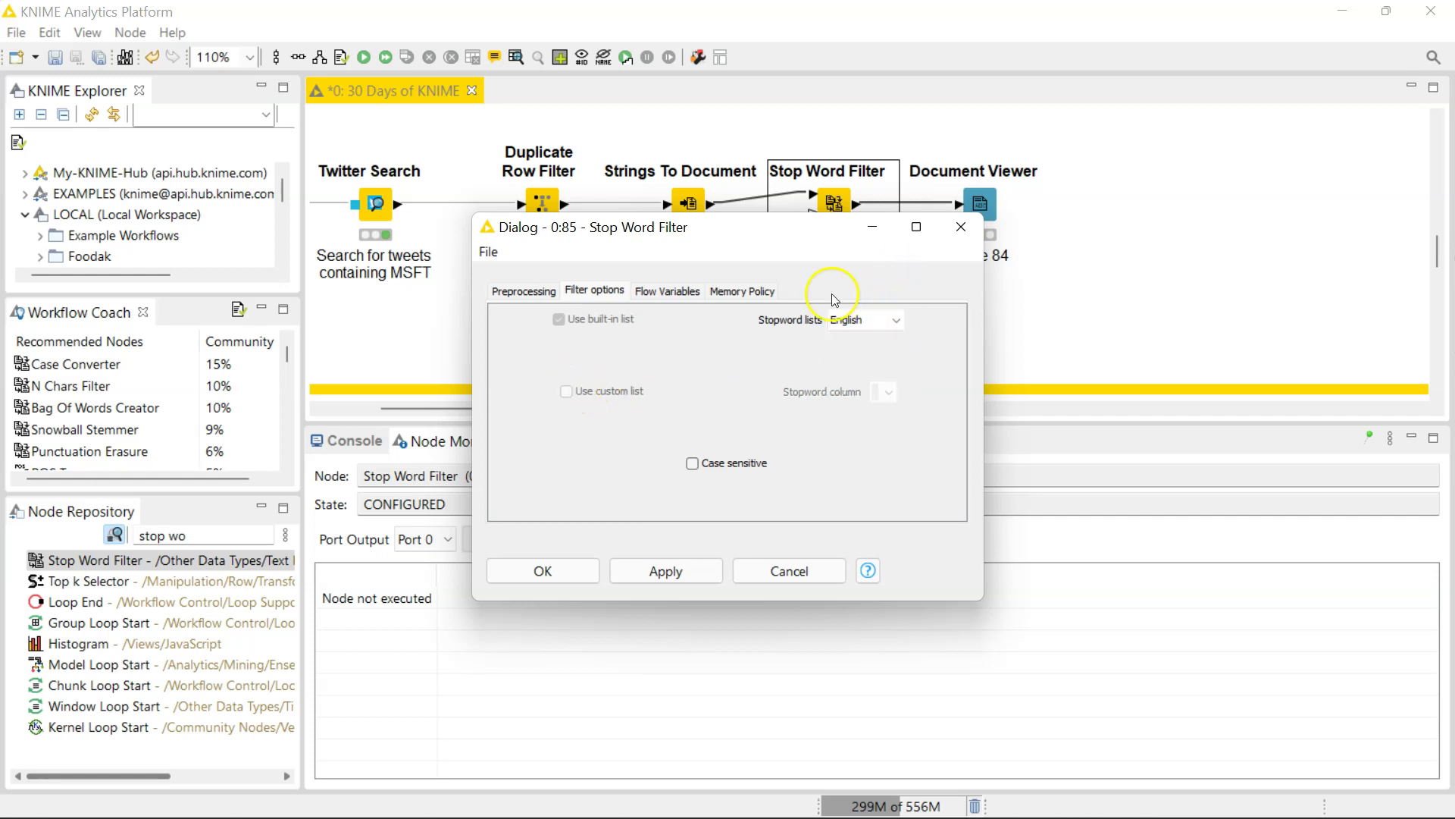
{"action": "left_click_drag", "start_coordinate": [798, 238], "coordinate": [810, 342]}
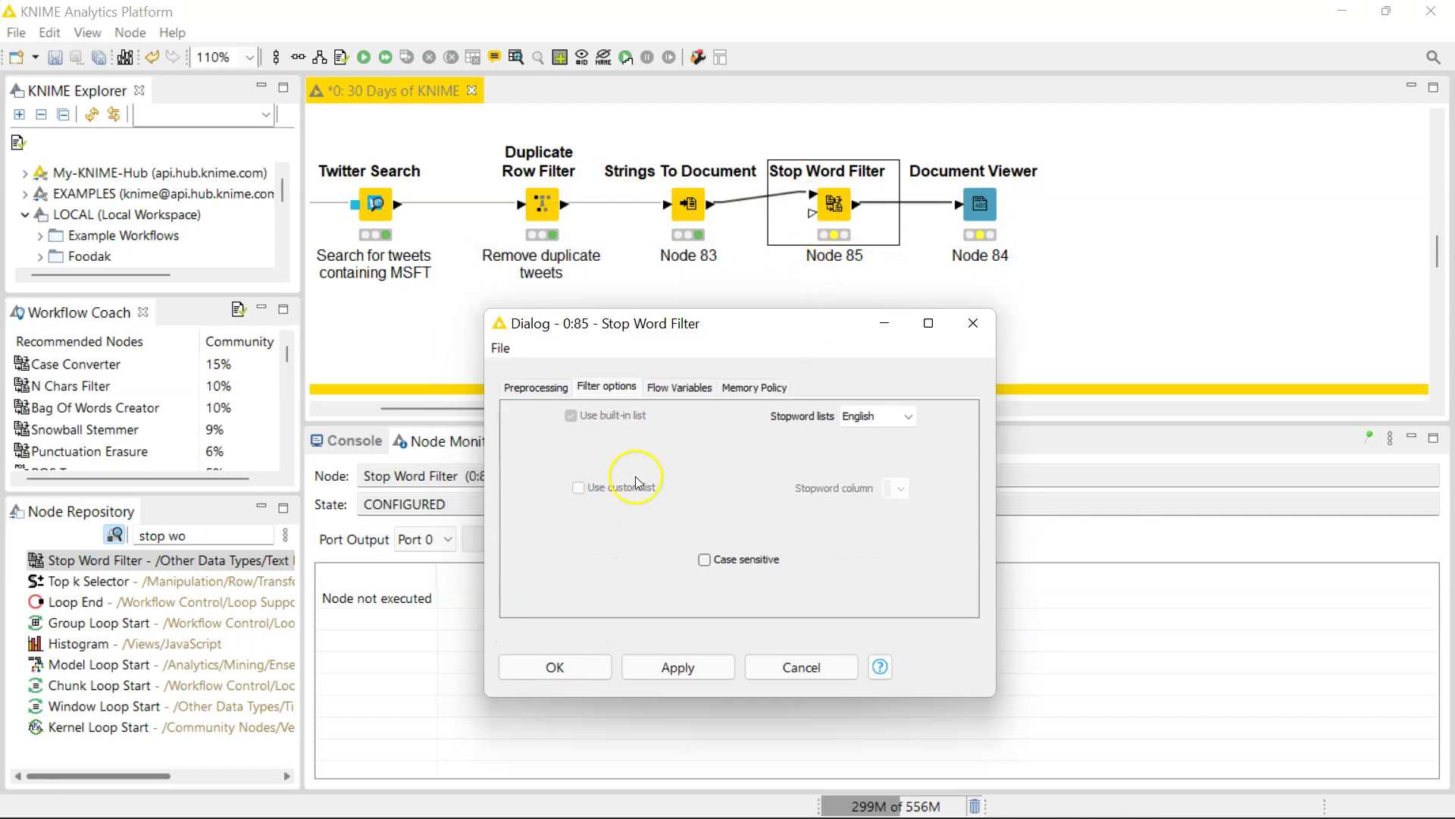
Step: Add a Table Creator node and connect it to the Stop Word Filter's second input
{"action": "left_click", "coordinate": [814, 674]}
{"action": "left_click", "coordinate": [233, 536]}
{"action": "key", "text": "BackSpace"}
{"action": "key", "text": "BackSpace"}
{"action": "key", "text": "BackSpace"}
{"action": "key", "text": "BackSpace"}
{"action": "key", "text": "BackSpace"}
{"action": "key", "text": "BackSpace"}
{"action": "key", "text": "BackSpace"}
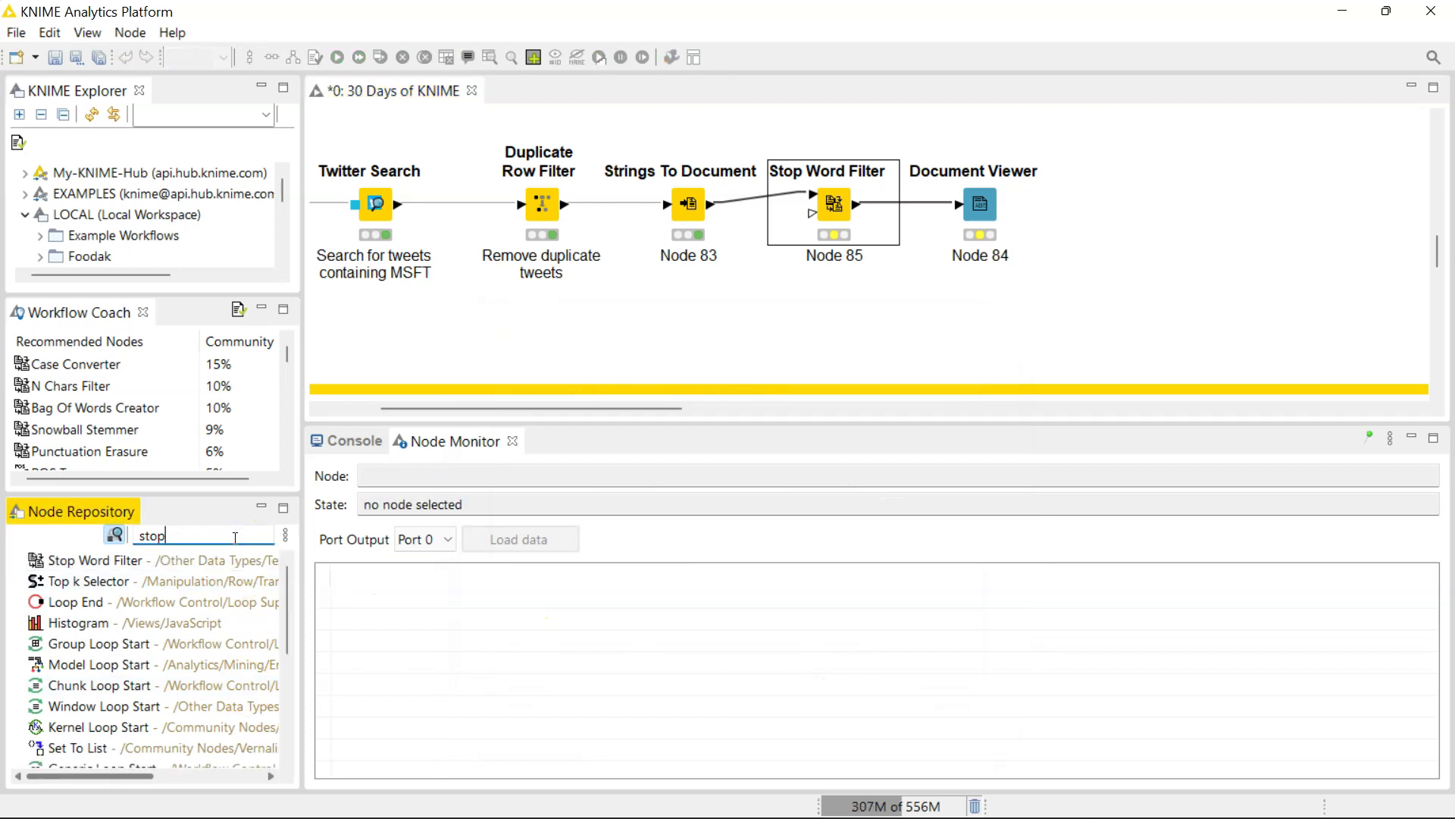
{"action": "type", "text": "table c"}
{"action": "left_click_drag", "start_coordinate": [194, 562], "coordinate": [811, 216]}
{"action": "left_click", "coordinate": [751, 308]}
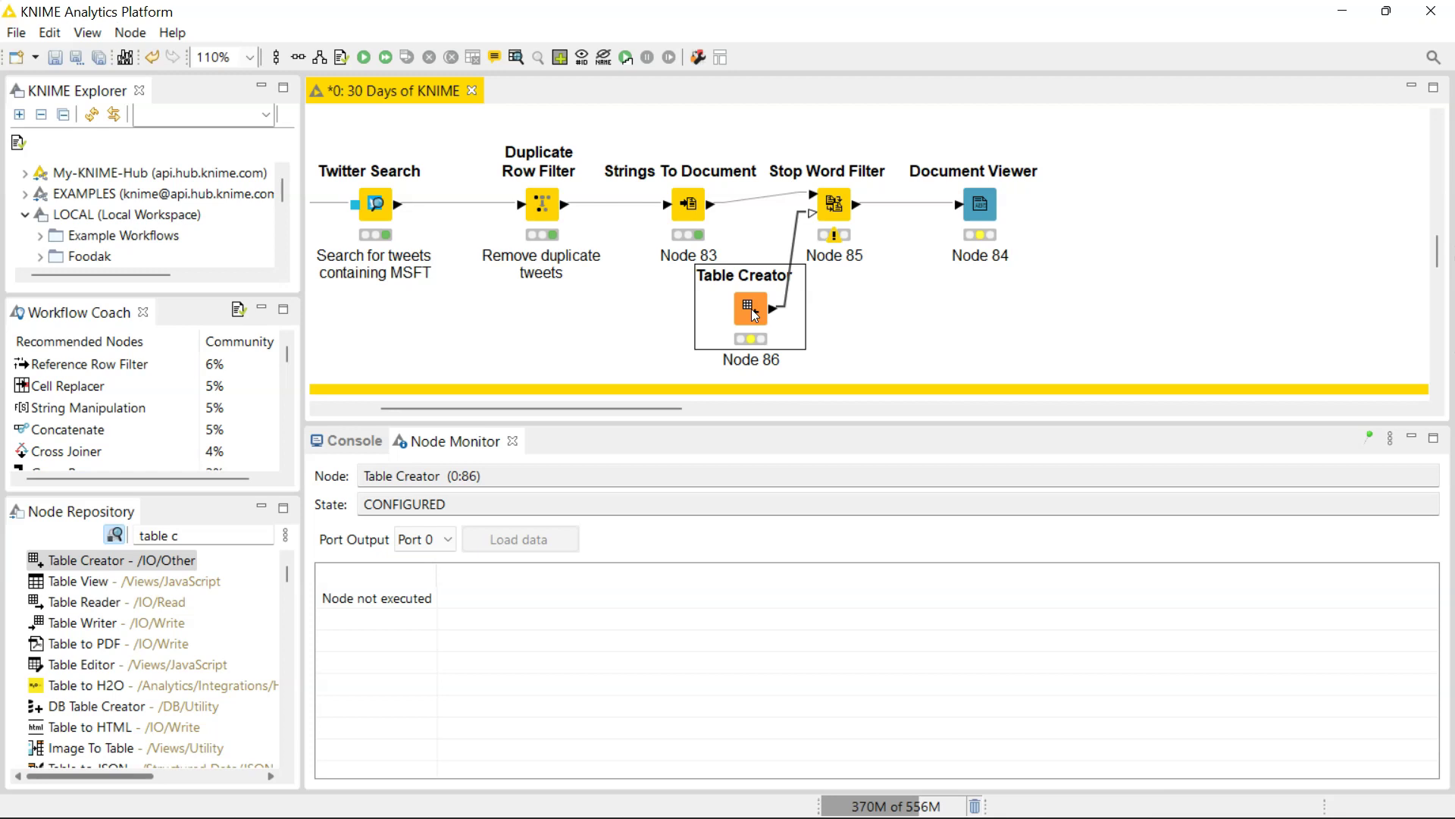
Step: Enter Microsoft as the Table Creator's single row and execute it
{"action": "double_click", "coordinate": [752, 308]}
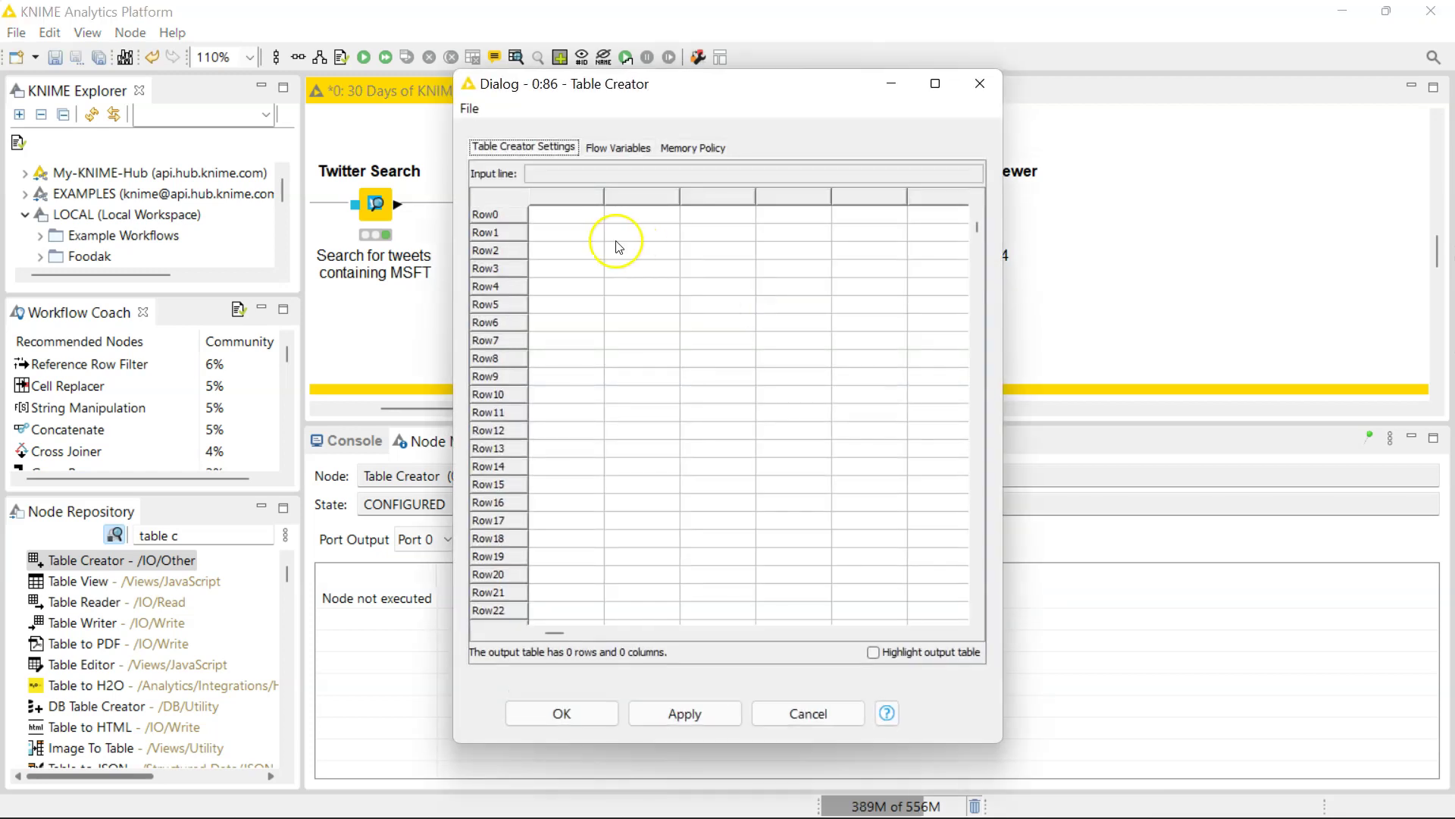
{"action": "left_click", "coordinate": [570, 216]}
{"action": "type", "text": "Microsoft"}
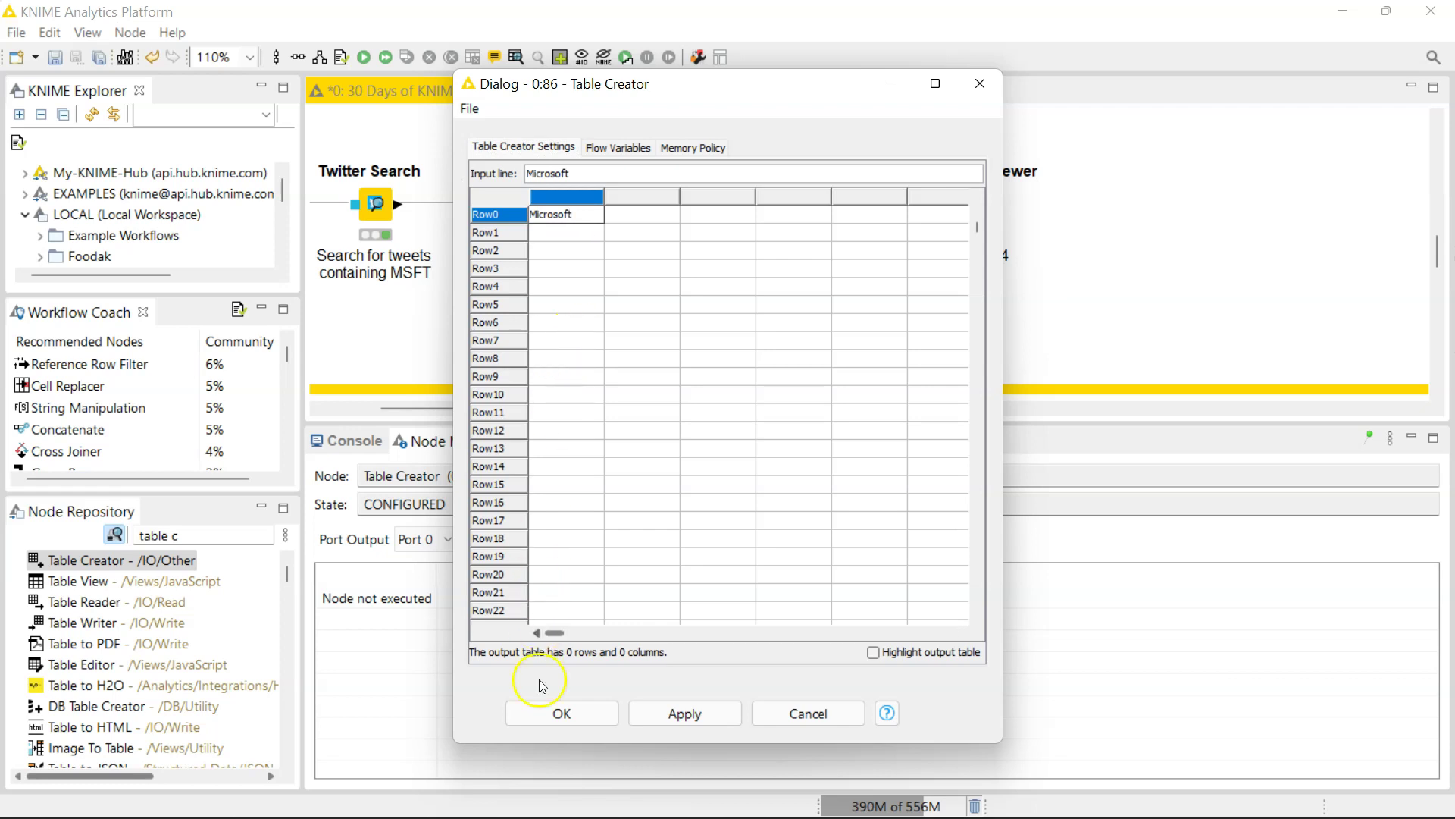
{"action": "left_click", "coordinate": [561, 711]}
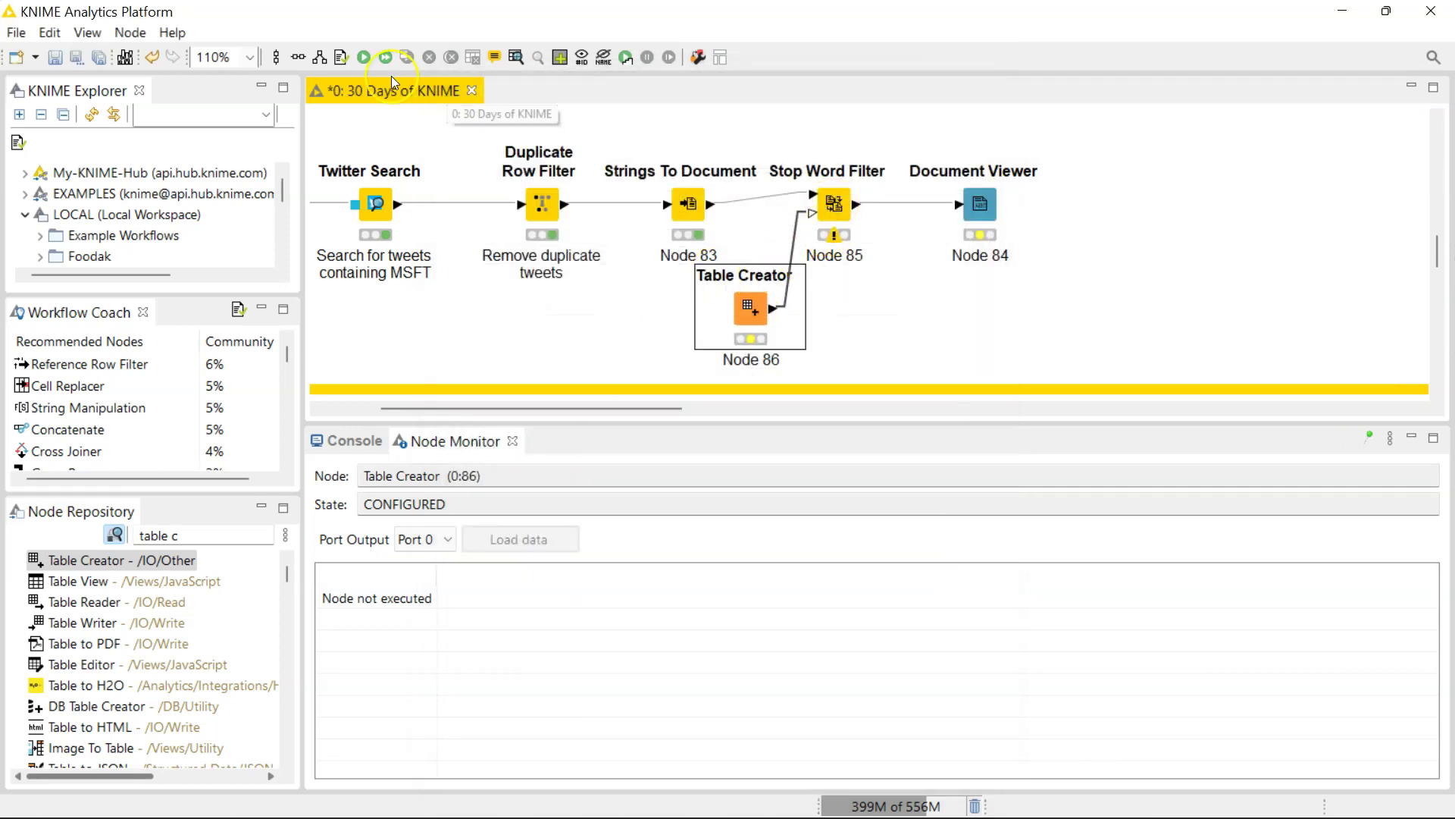
{"action": "left_click", "coordinate": [365, 58]}
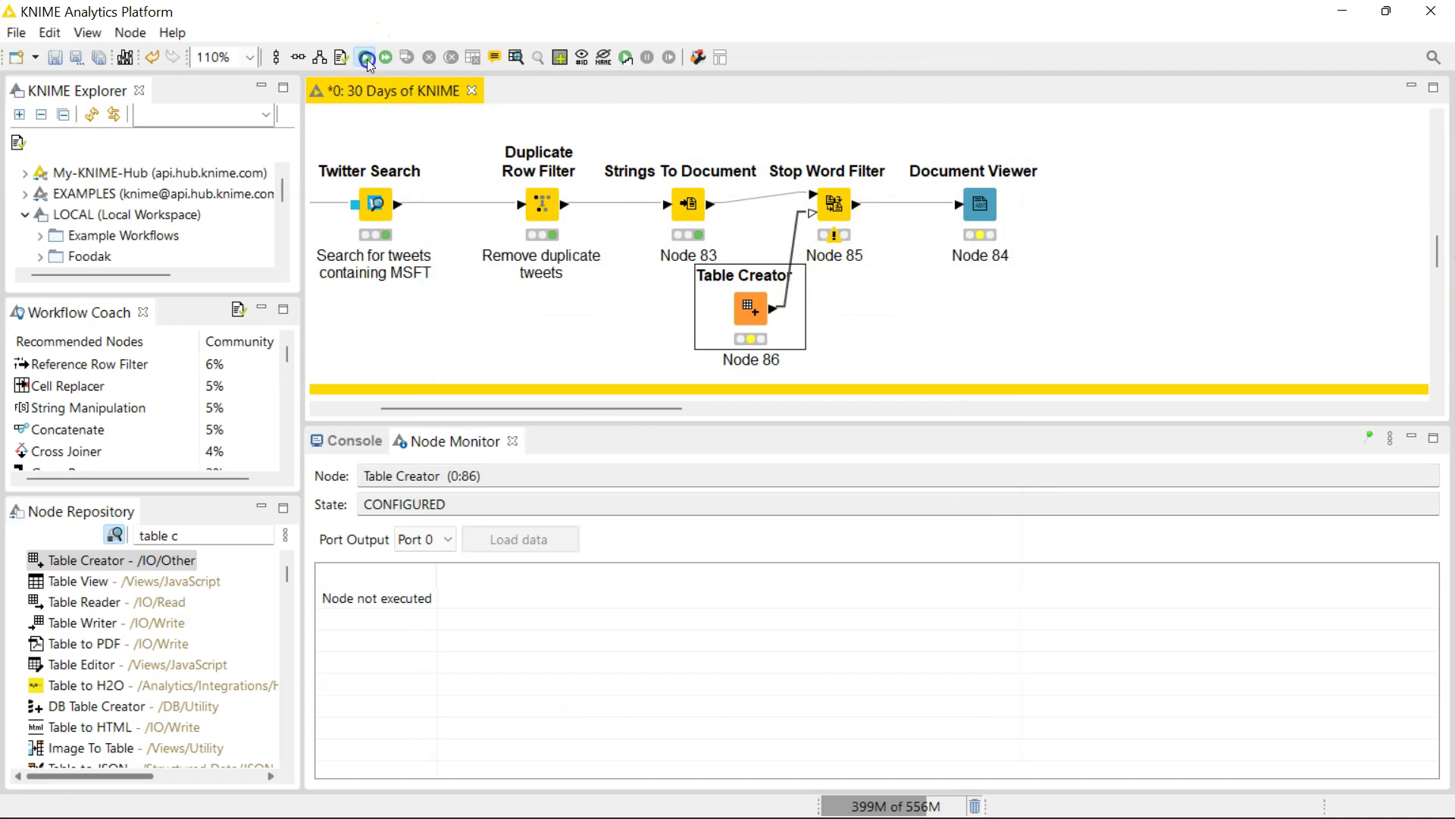
Step: Enable the custom stopword list from column1 in Stop Word Filter and execute it
{"action": "double_click", "coordinate": [833, 203]}
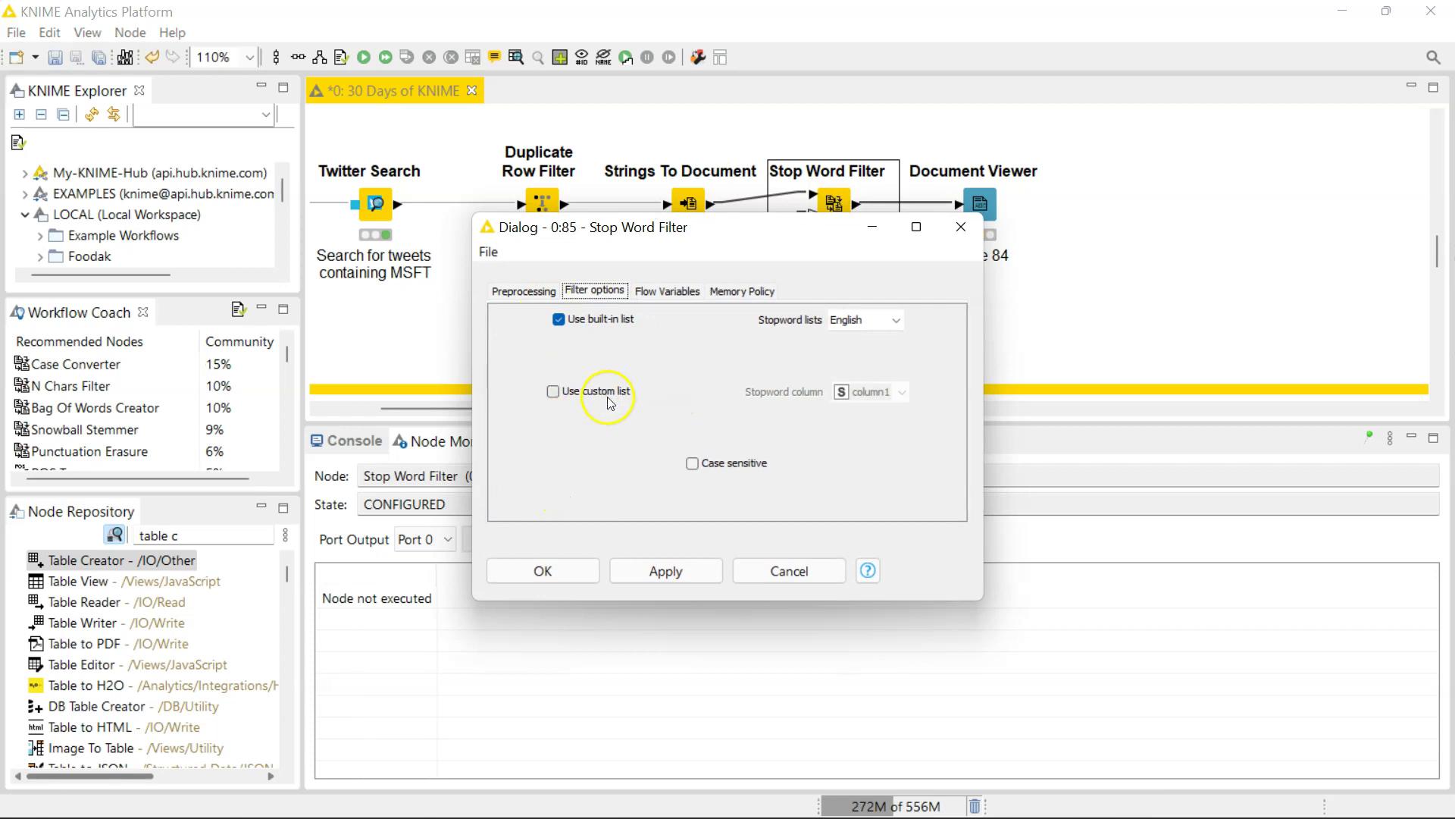
{"action": "left_click", "coordinate": [567, 393]}
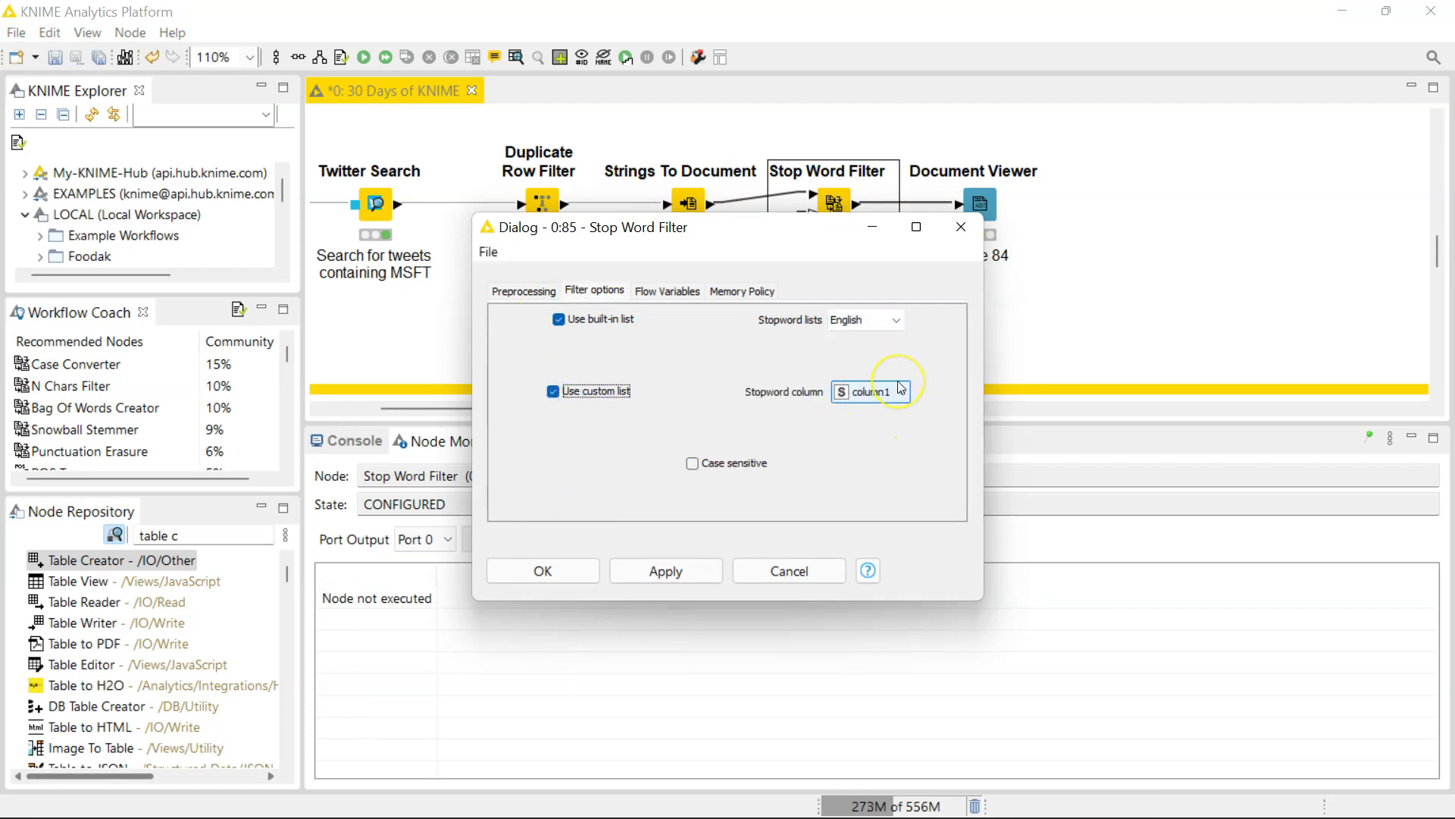
{"action": "left_click", "coordinate": [667, 291]}
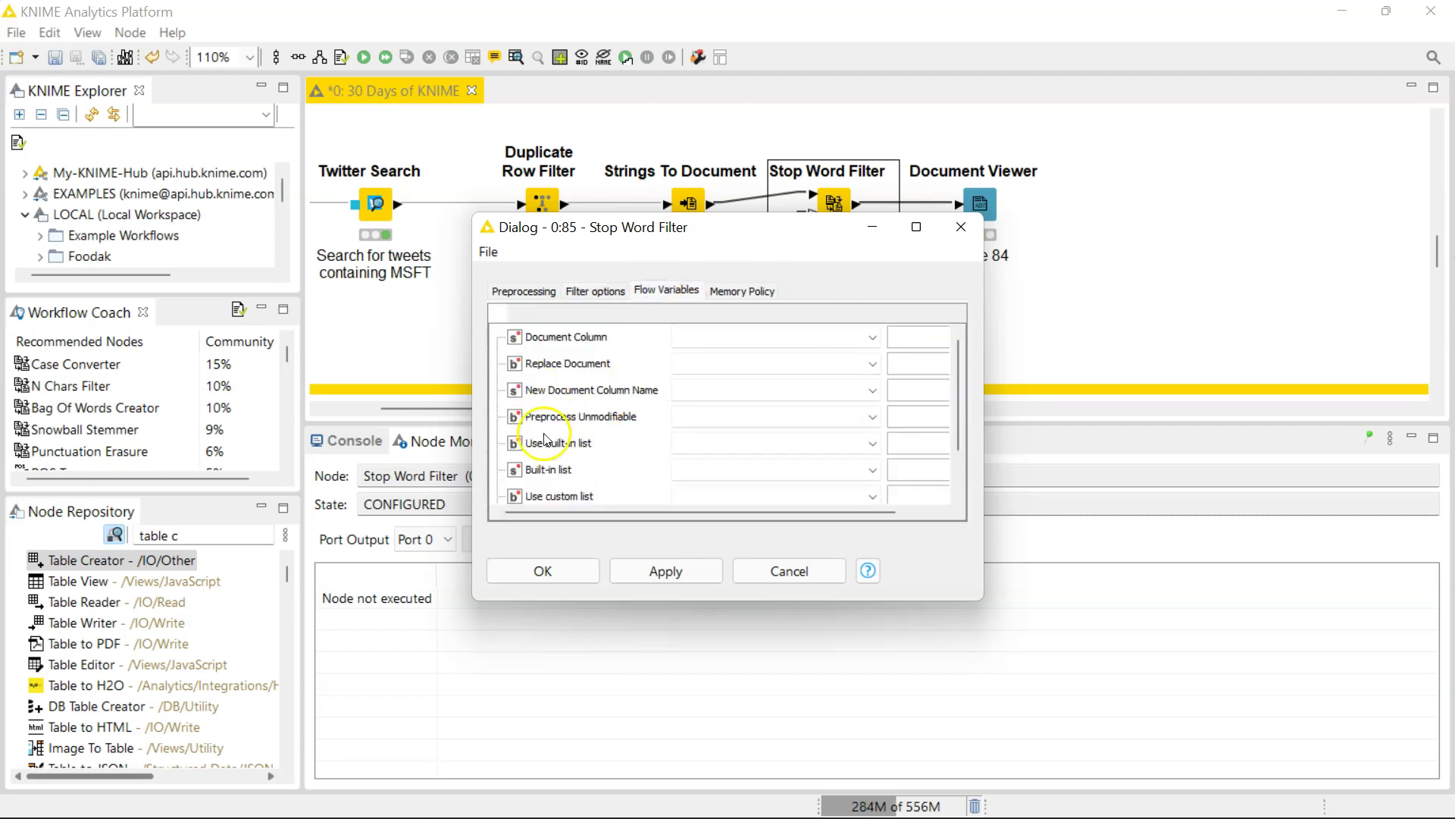
{"action": "left_click", "coordinate": [743, 296]}
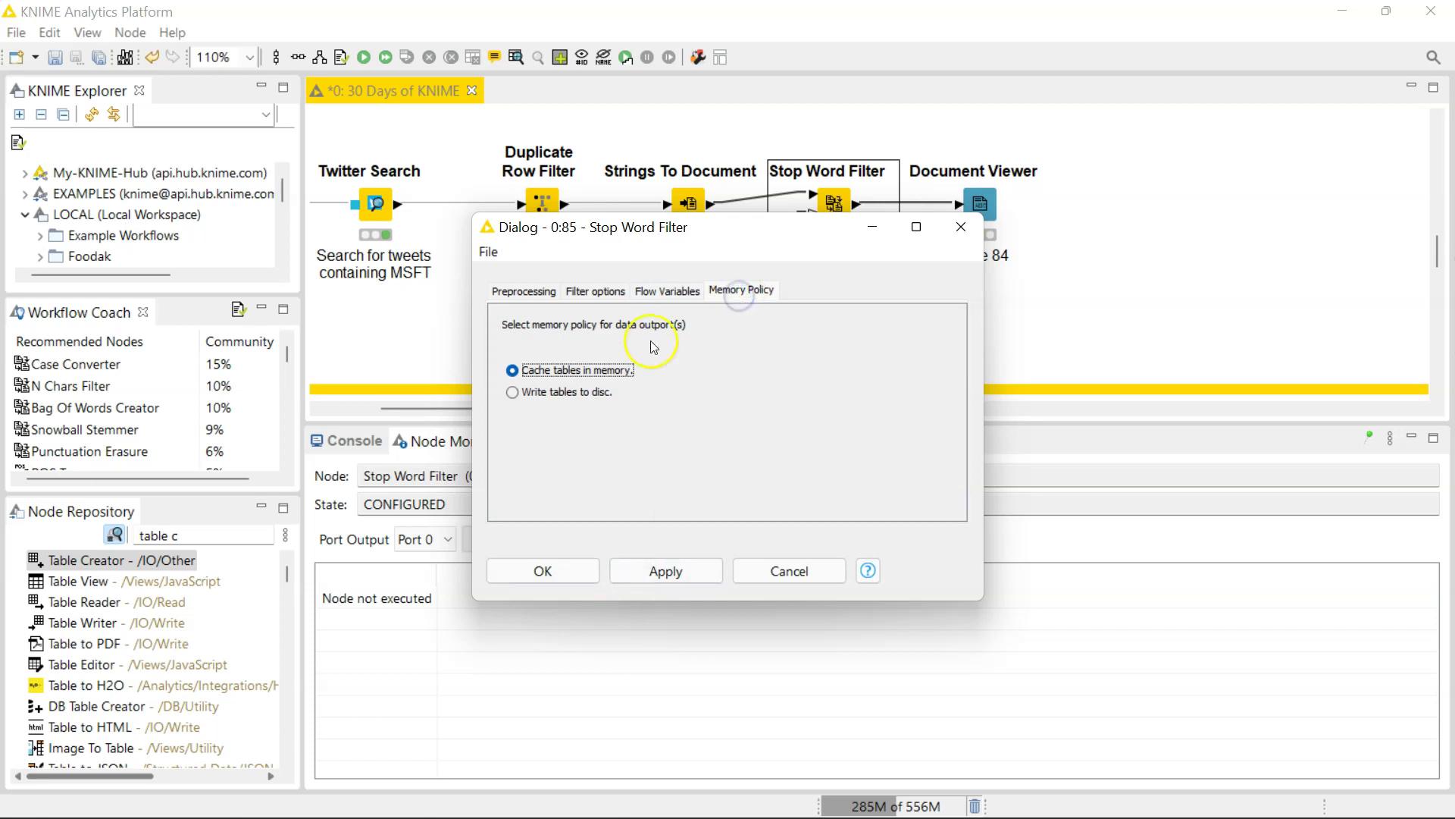
{"action": "left_click", "coordinate": [600, 291]}
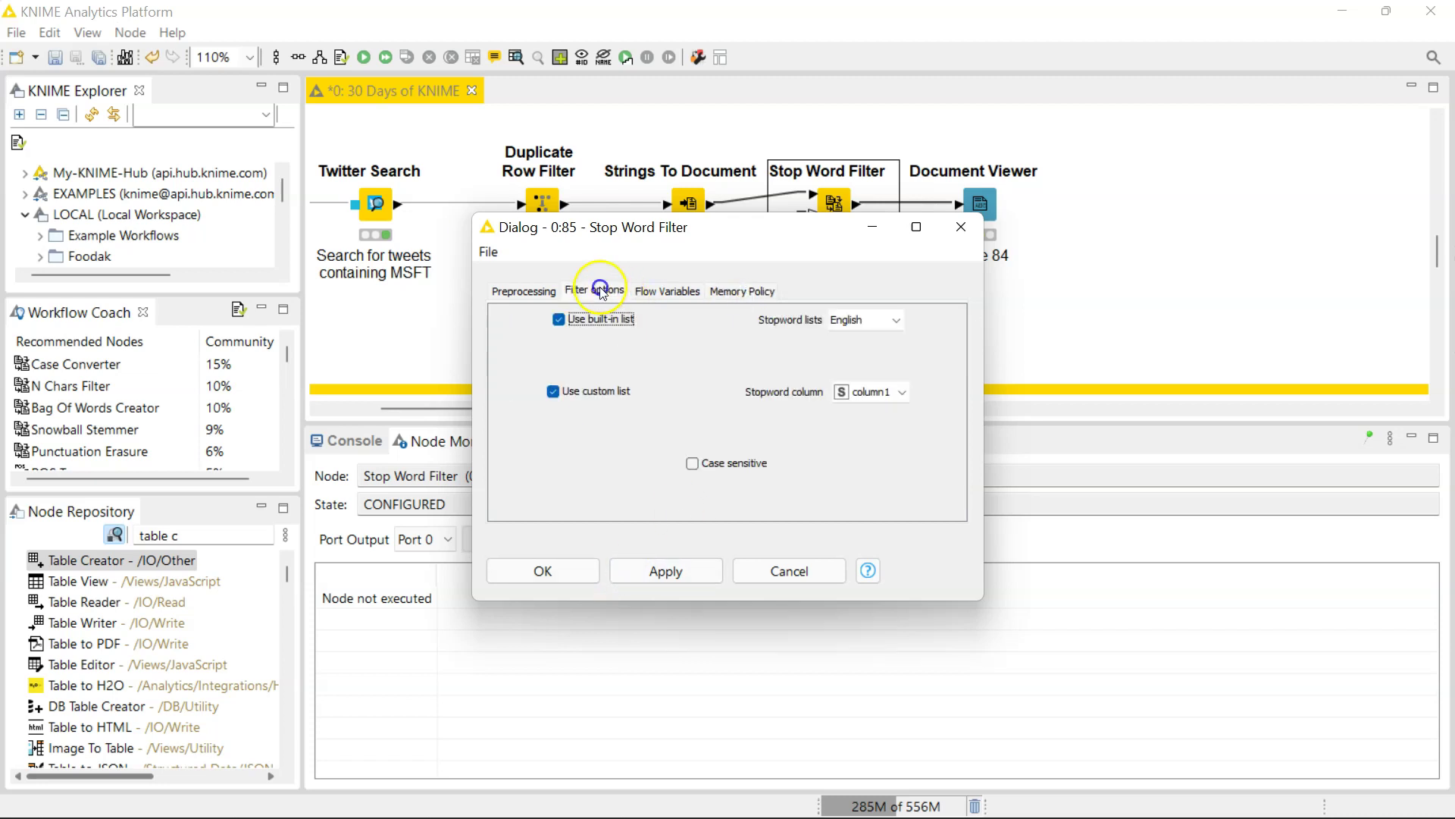
{"action": "left_click", "coordinate": [559, 573]}
{"action": "left_click", "coordinate": [363, 56]}
{"action": "left_click", "coordinate": [980, 203]}
{"action": "right_click", "coordinate": [985, 202]}
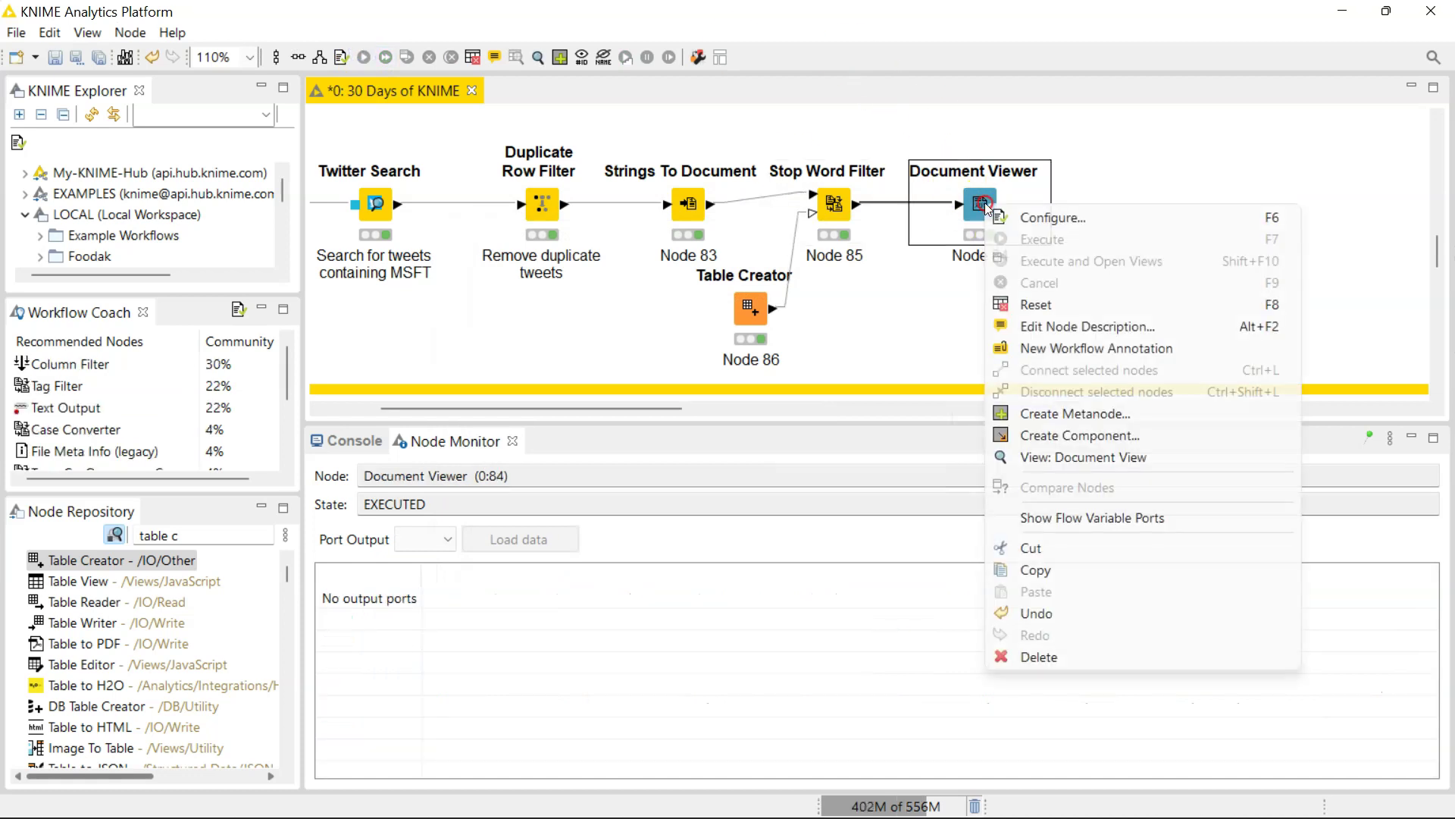
{"action": "left_click", "coordinate": [1078, 458]}
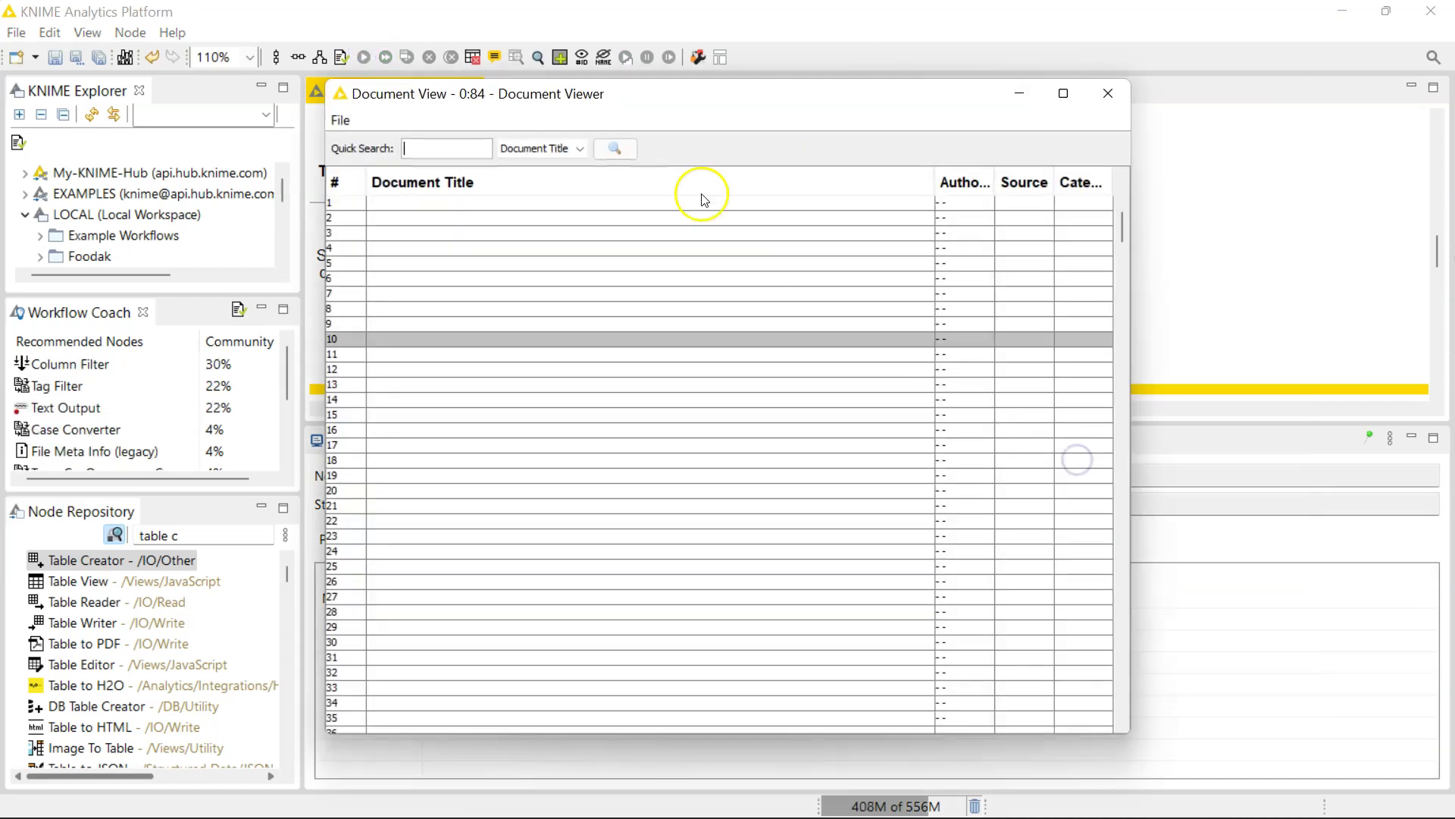
{"action": "double_click", "coordinate": [589, 203]}
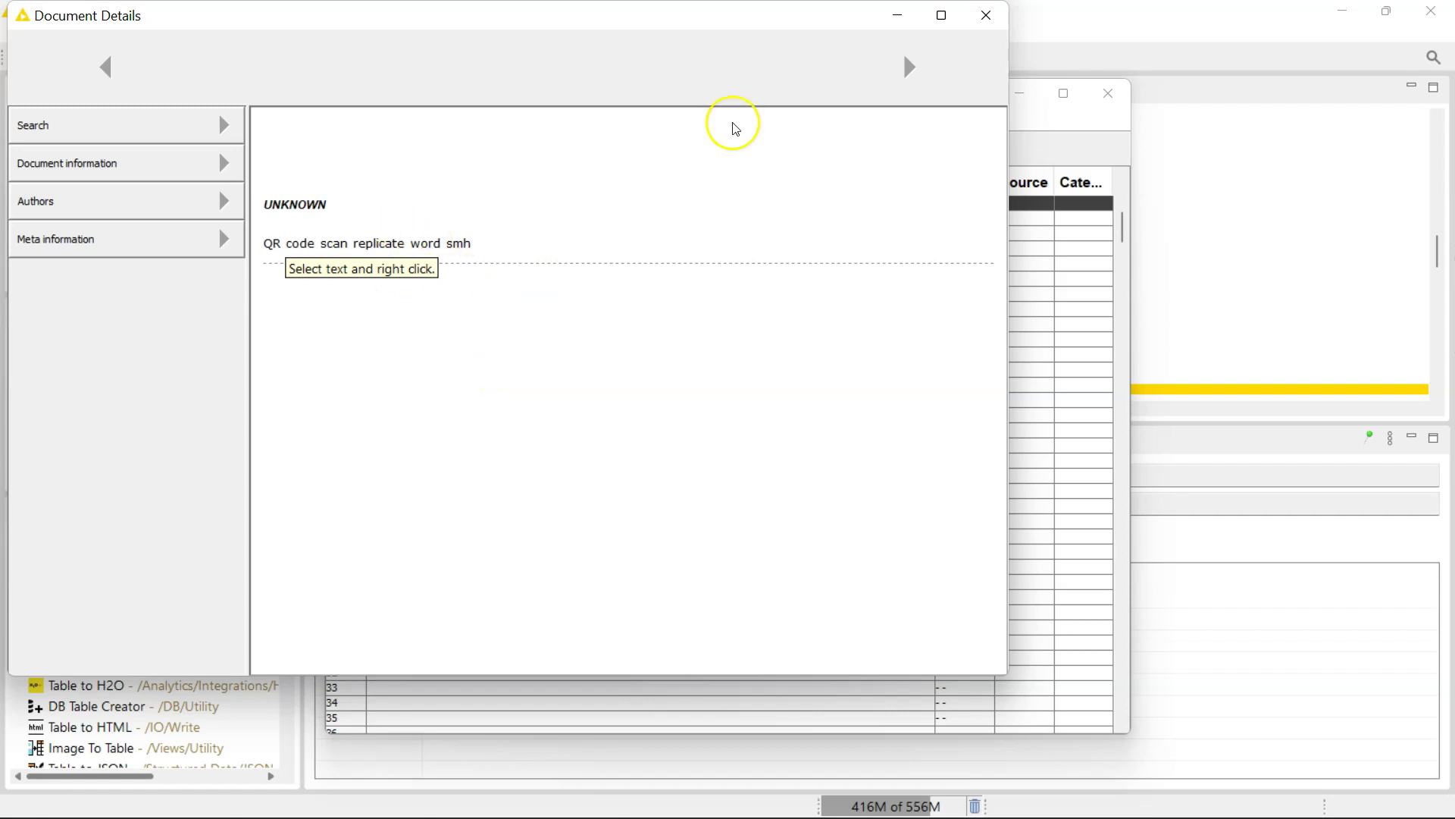
{"action": "left_click", "coordinate": [987, 15]}
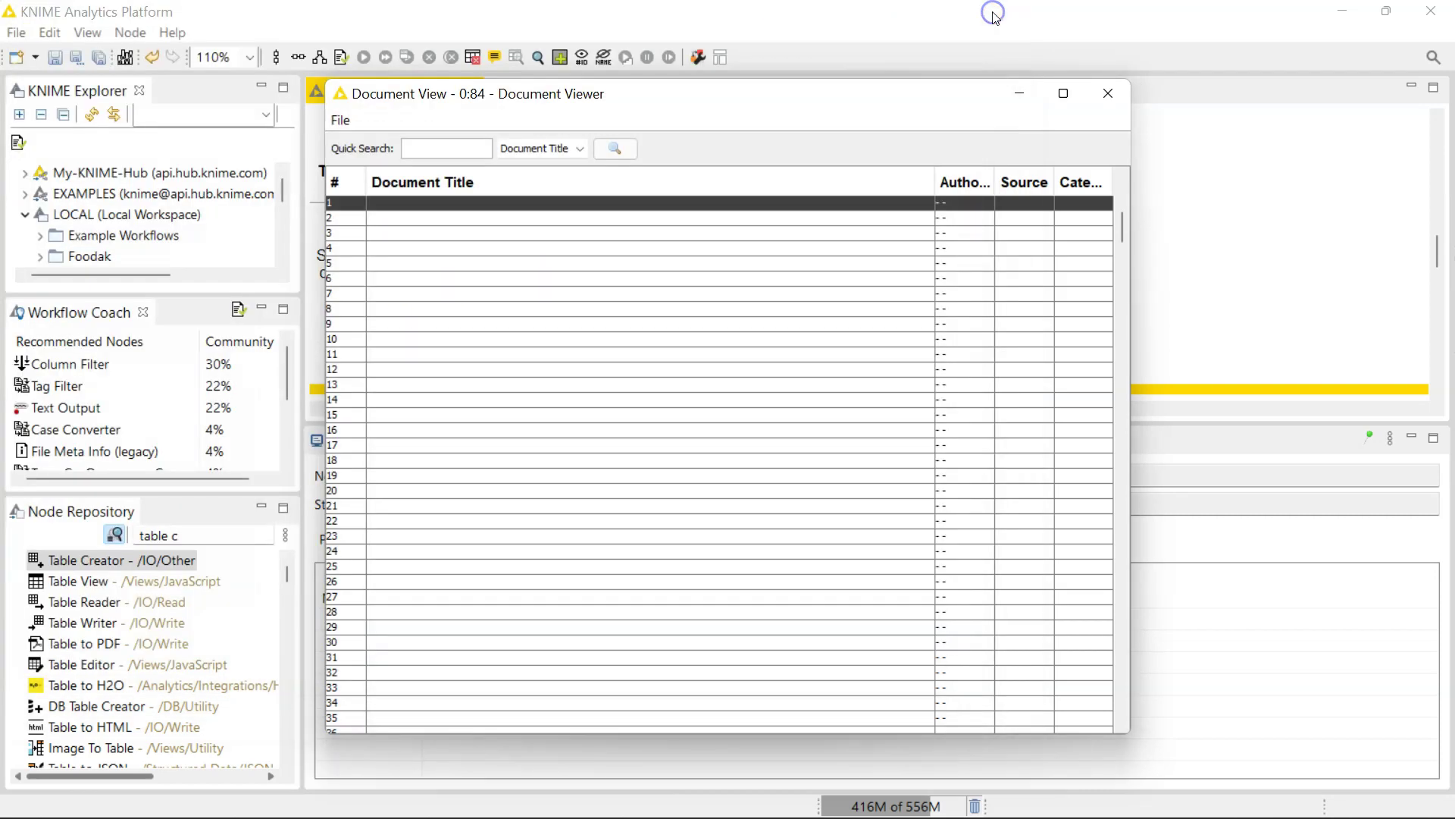
{"action": "left_click", "coordinate": [1120, 97]}
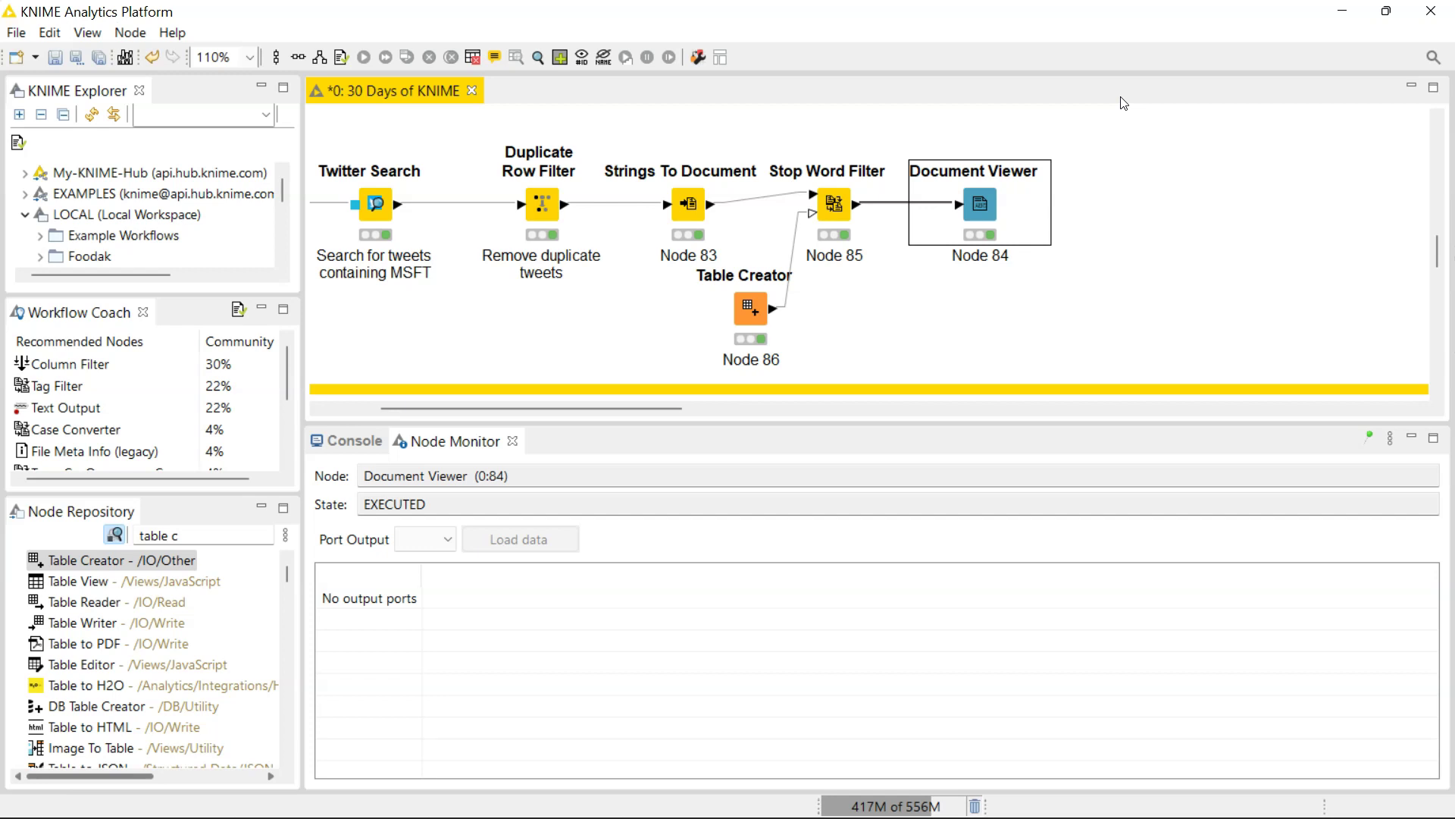
{"action": "left_click", "coordinate": [1027, 146]}
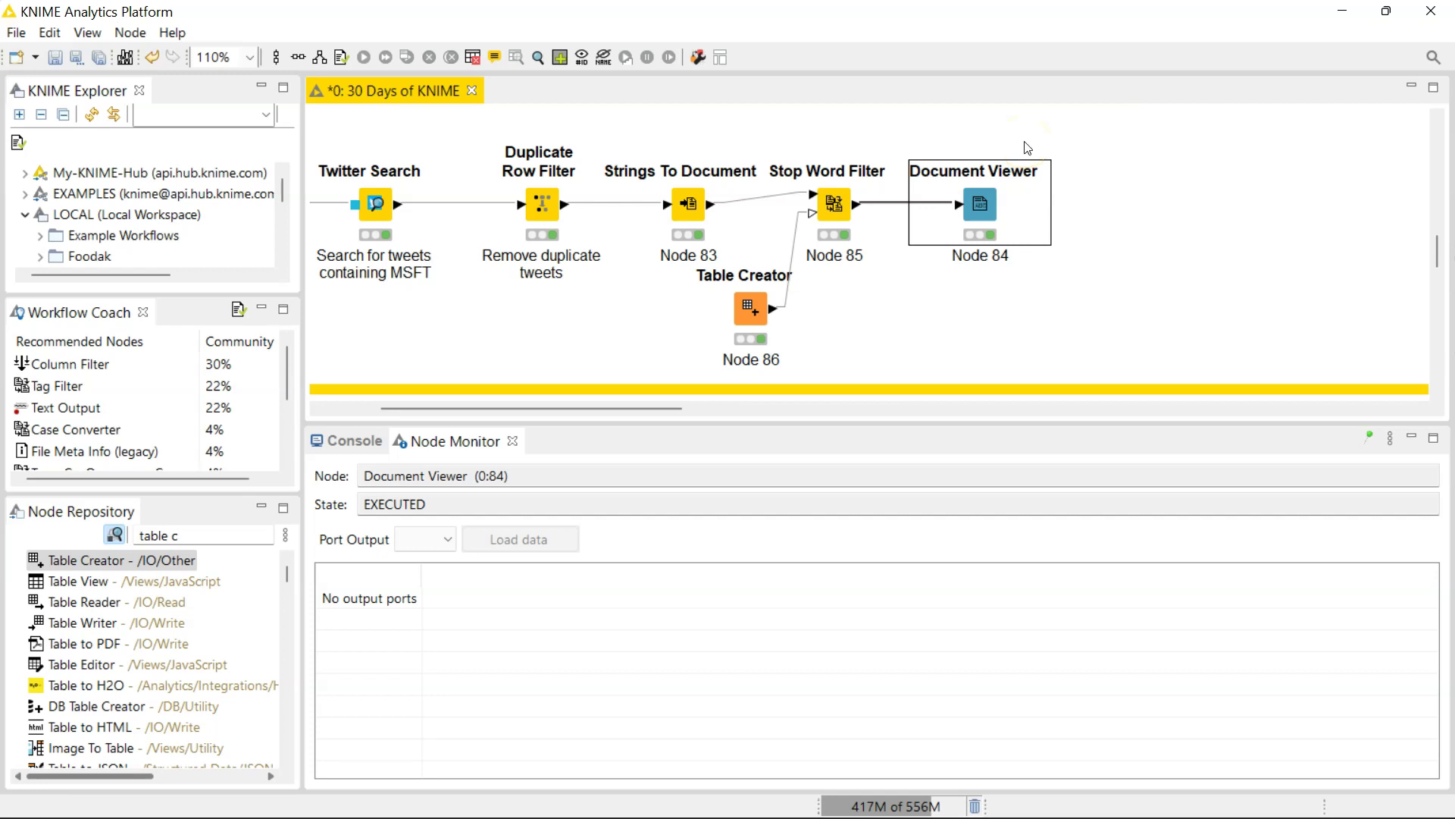